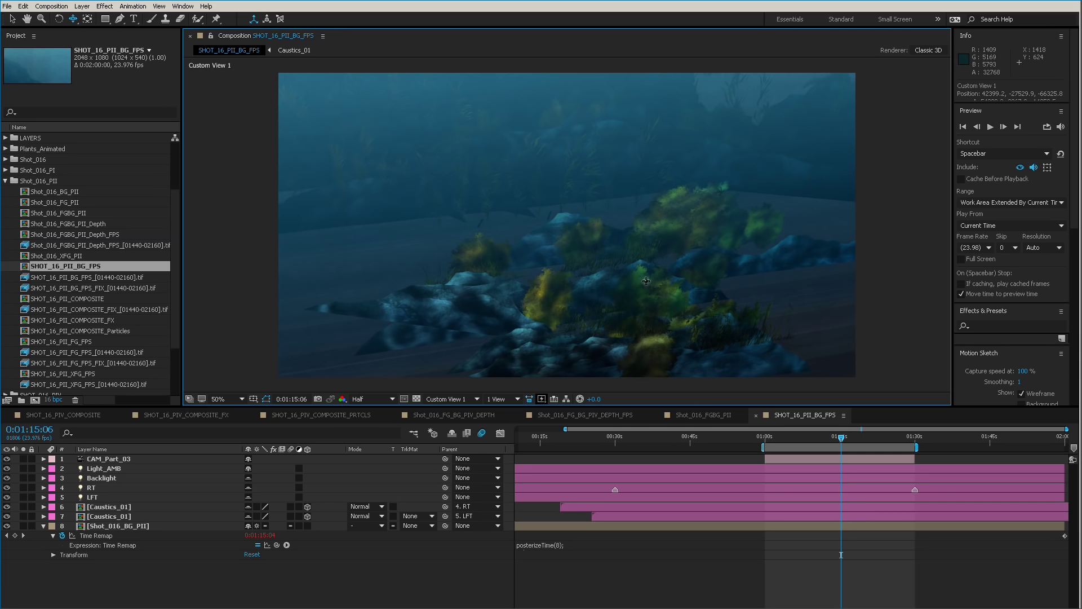
# - Select the Shot_016_BG_PII layer and view the scene through the CAM_Part_03 camera
pyautogui.click(319, 526)
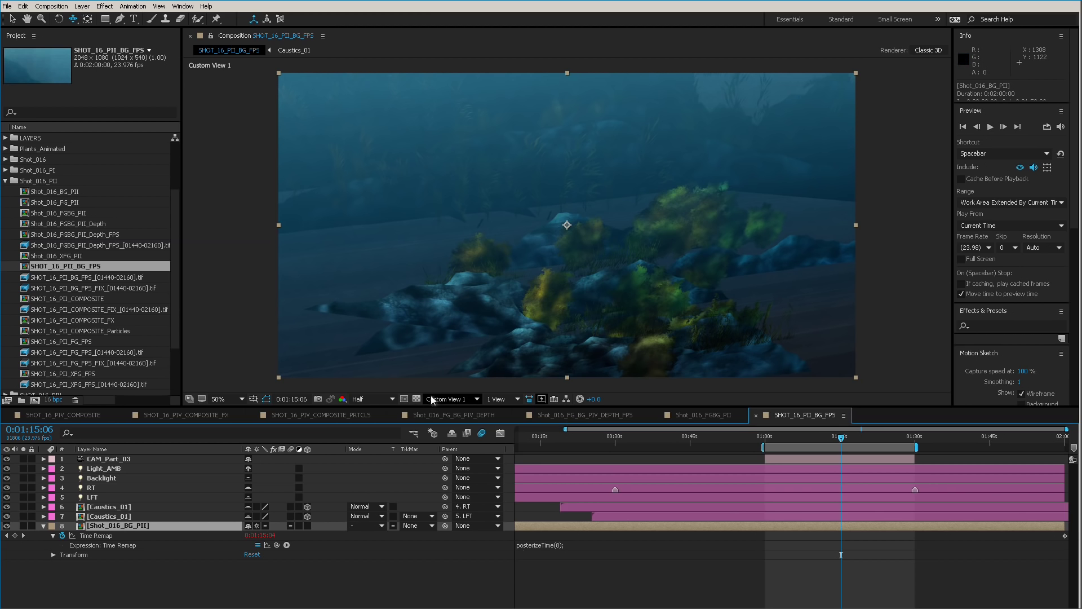
pyautogui.click(458, 399)
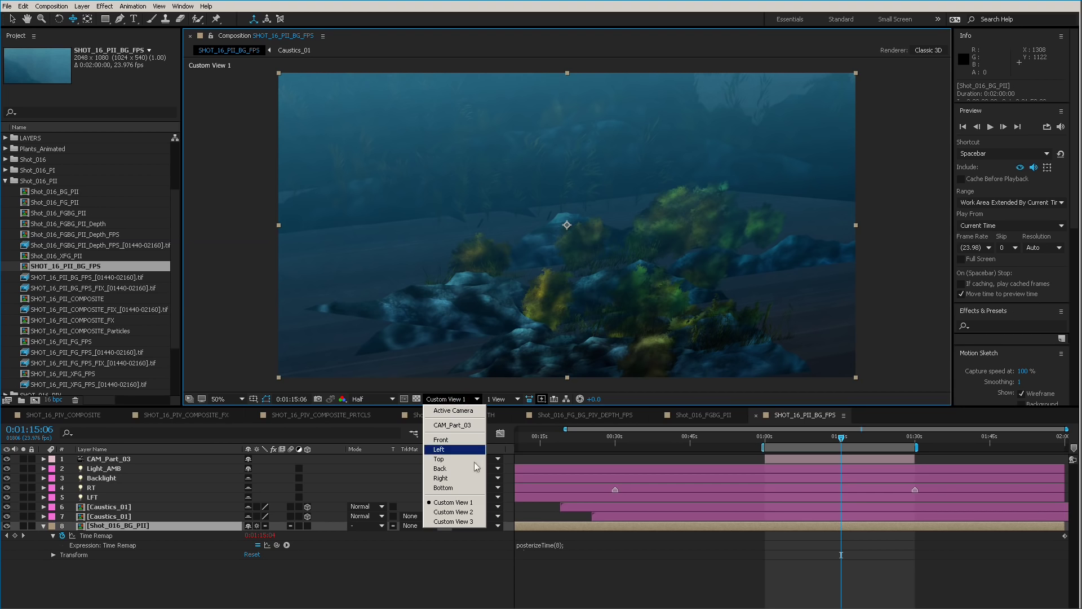
pyautogui.click(466, 427)
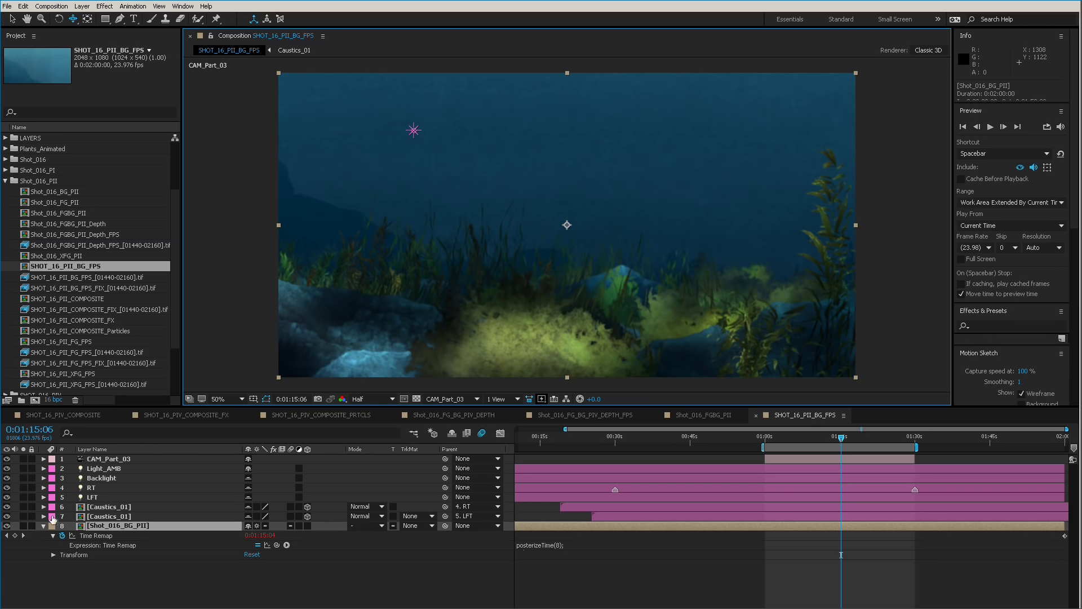
# - Hide both Caustics_01 layers, compare the scene without them in Custom View 1, and show them again
pyautogui.moveTo(8, 516); pyautogui.dragTo(7, 507)
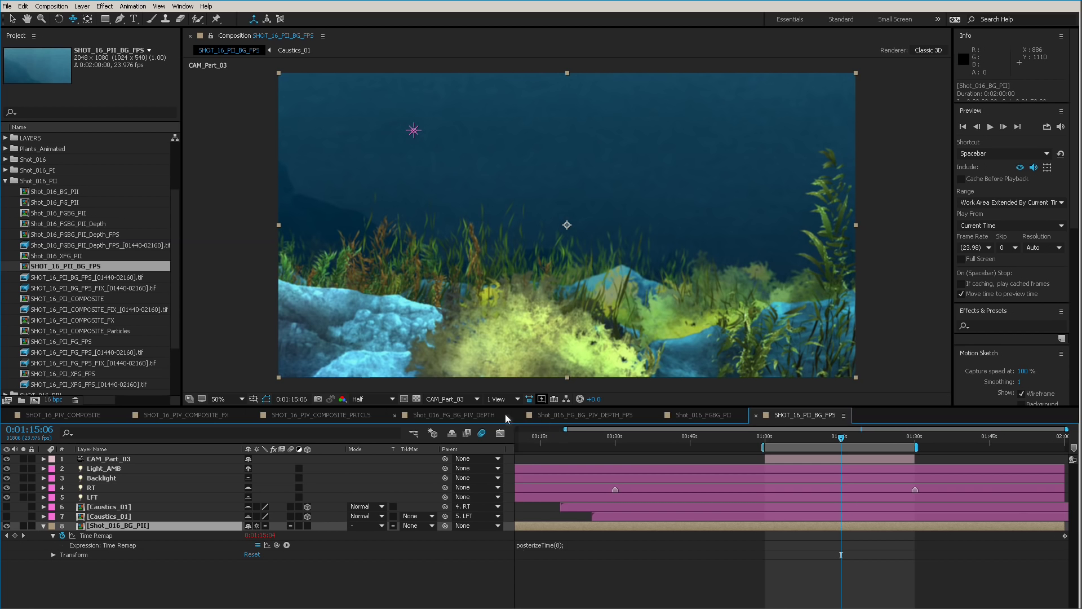
pyautogui.click(477, 399)
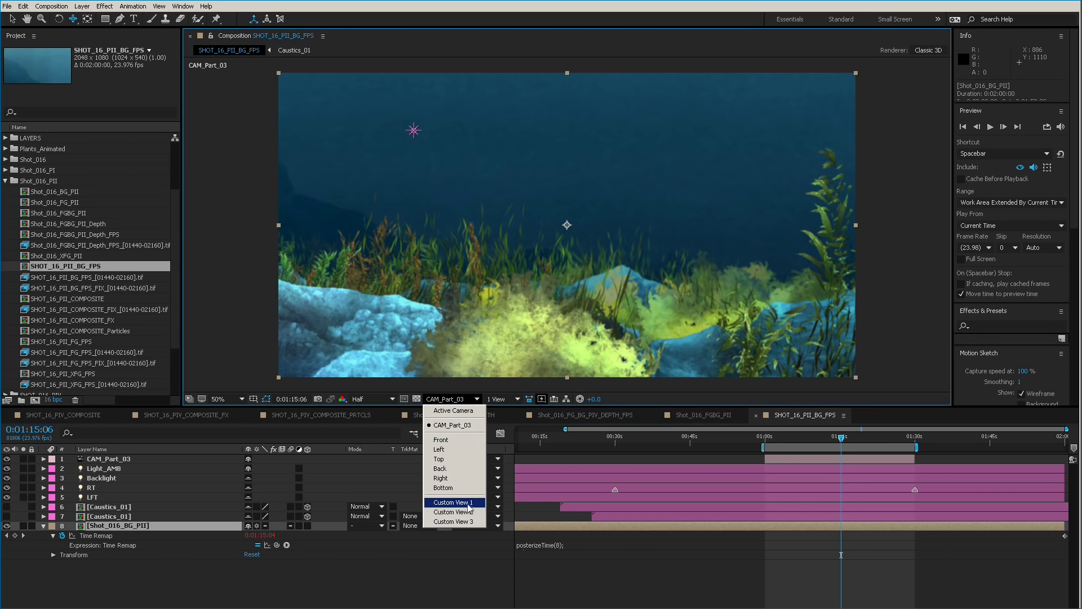
pyautogui.click(459, 528)
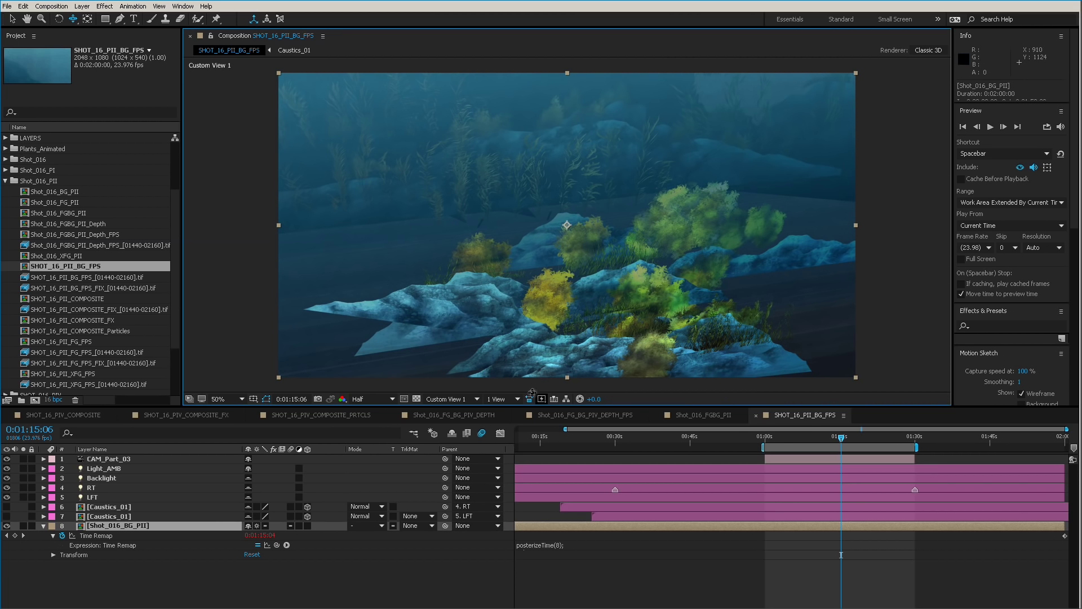
pyautogui.click(100, 488)
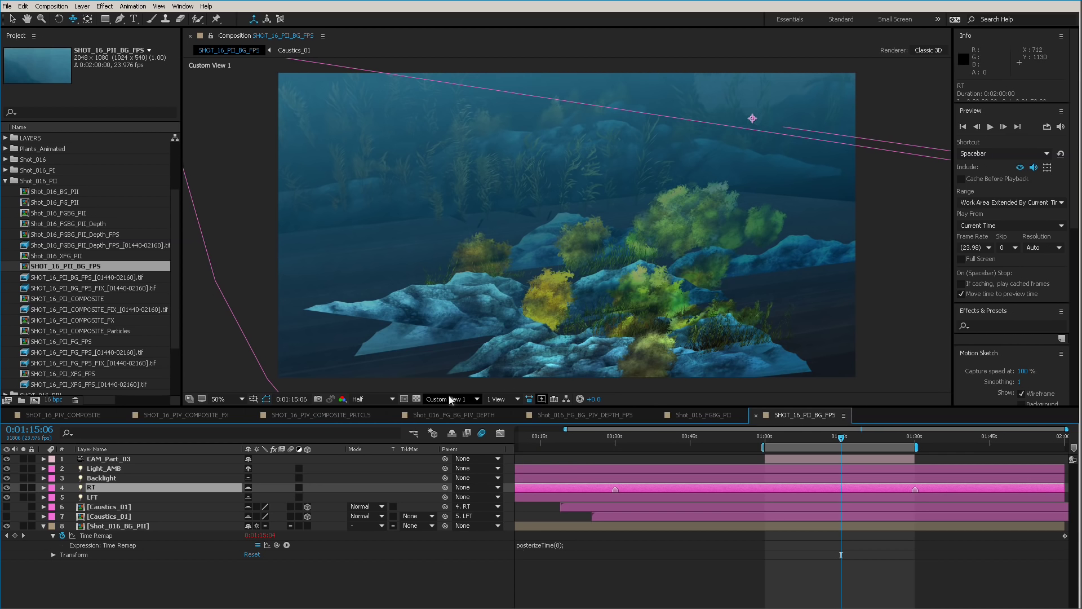
pyautogui.click(7, 507)
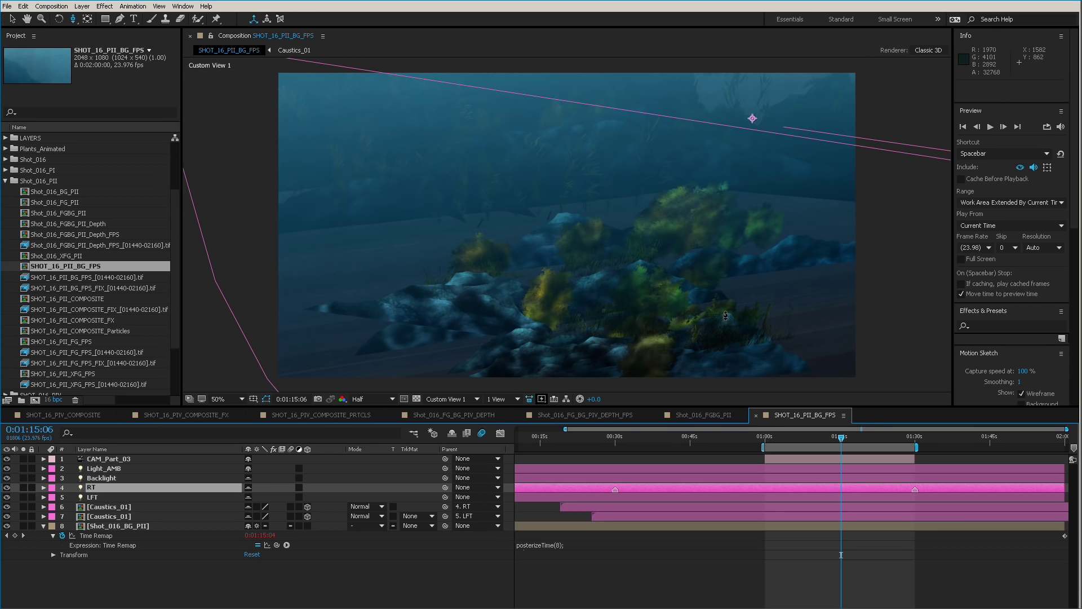
# - Examine from a pulled-back Custom View 1 how the two Caustics_01 layers sit in front of the lights
pyautogui.moveTo(776, 282); pyautogui.dragTo(613, 337)
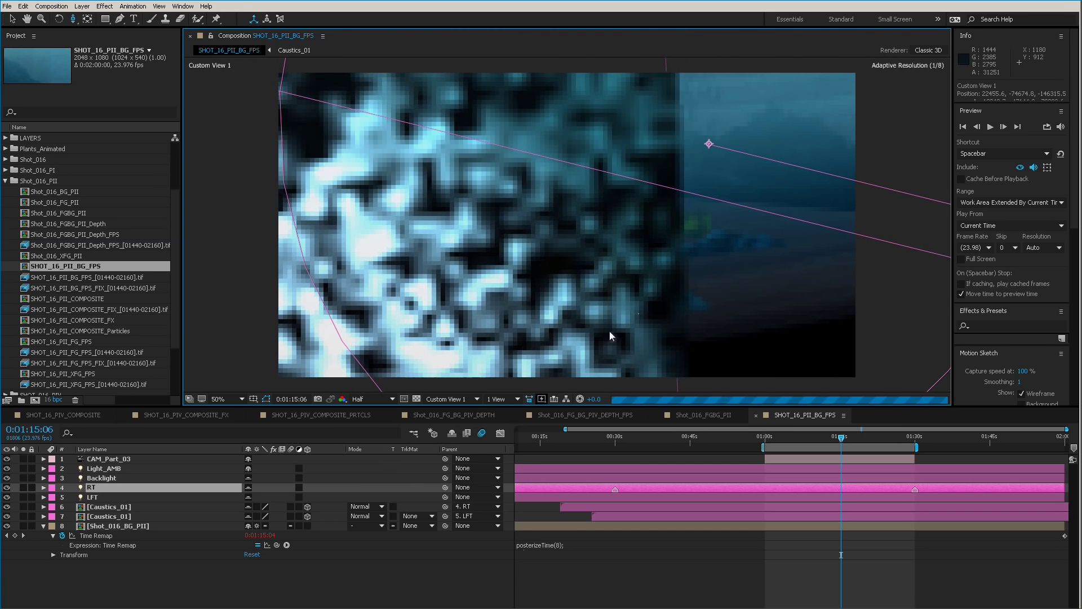
pyautogui.press('c')
pyautogui.moveTo(671, 305); pyautogui.dragTo(678, 322)
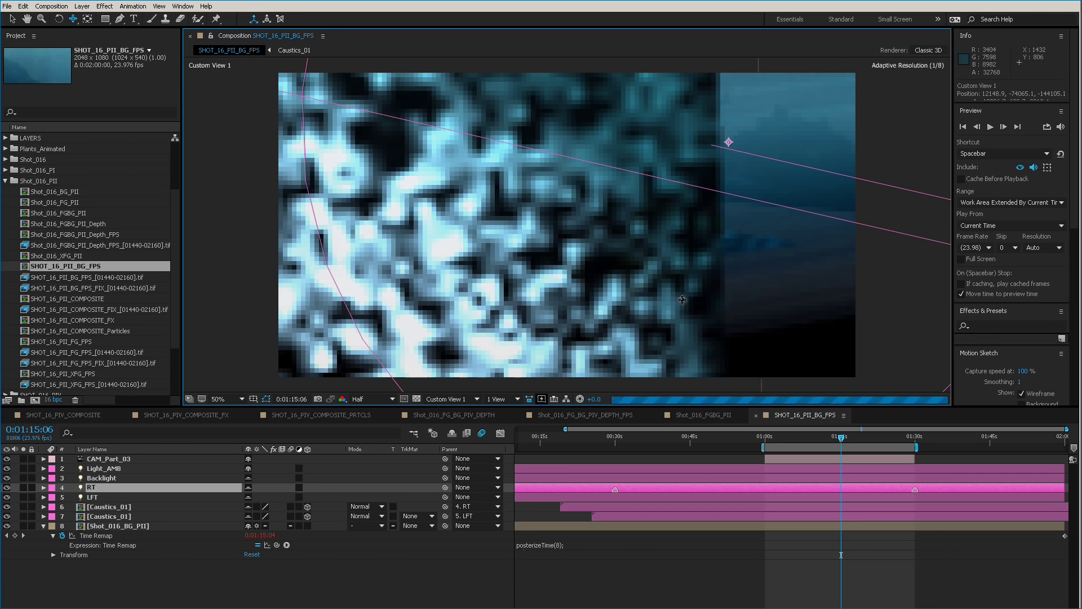
pyautogui.moveTo(702, 303); pyautogui.dragTo(558, 451)
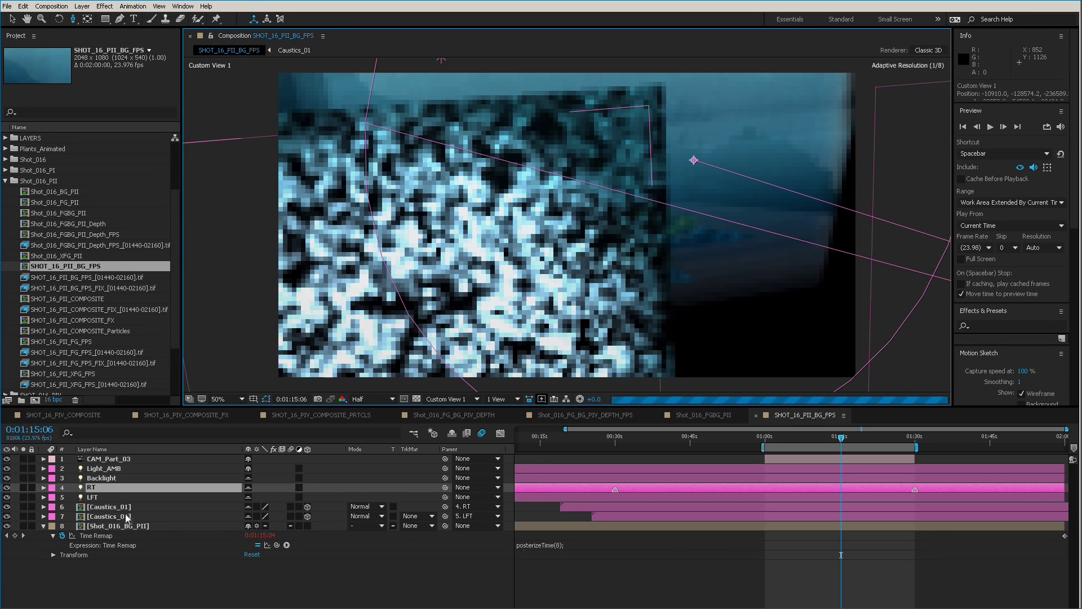
pyautogui.click(120, 507)
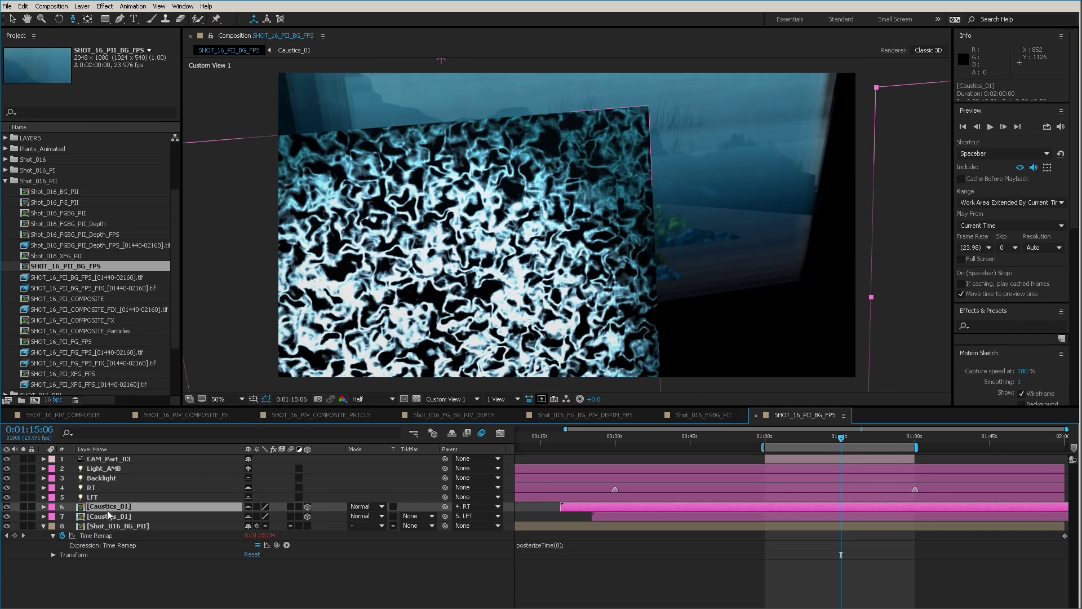
pyautogui.click(125, 517)
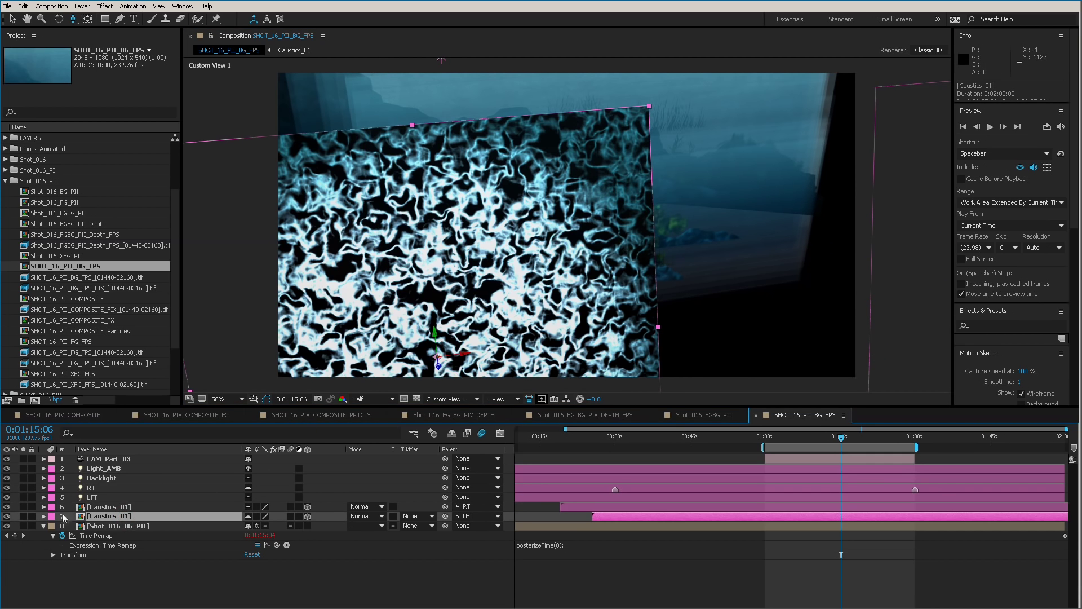
# - Reveal the lower Caustics_01 layer's Material Options and test Light Transmission at 0% before restoring it to 100%
pyautogui.click(43, 516)
pyautogui.click(53, 536)
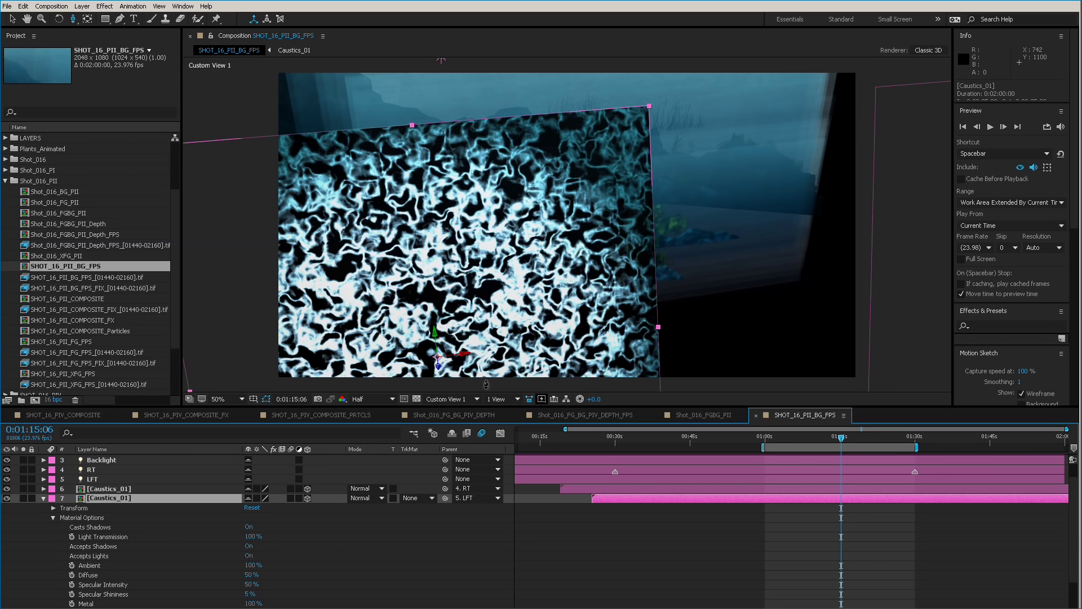
pyautogui.moveTo(512, 350); pyautogui.dragTo(722, 238)
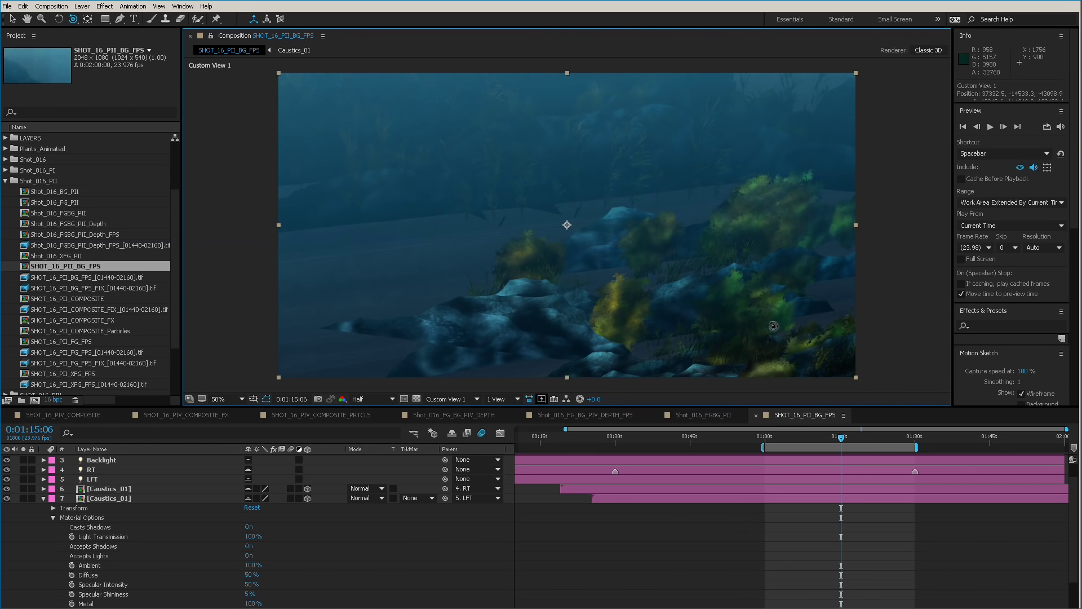
pyautogui.press('c')
pyautogui.moveTo(748, 320); pyautogui.dragTo(699, 293)
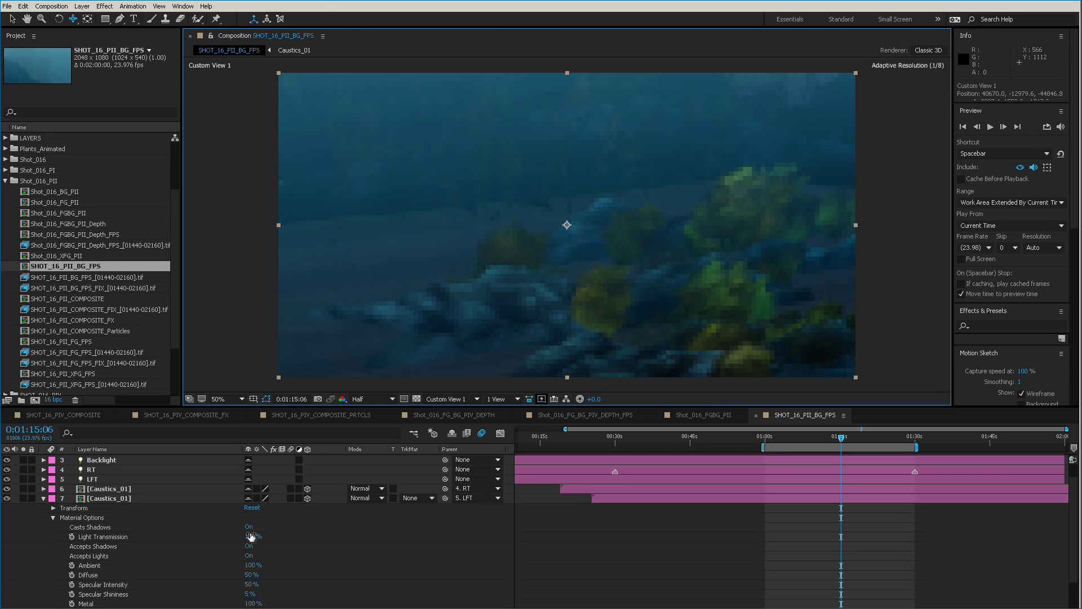
pyautogui.moveTo(252, 540); pyautogui.dragTo(199, 547)
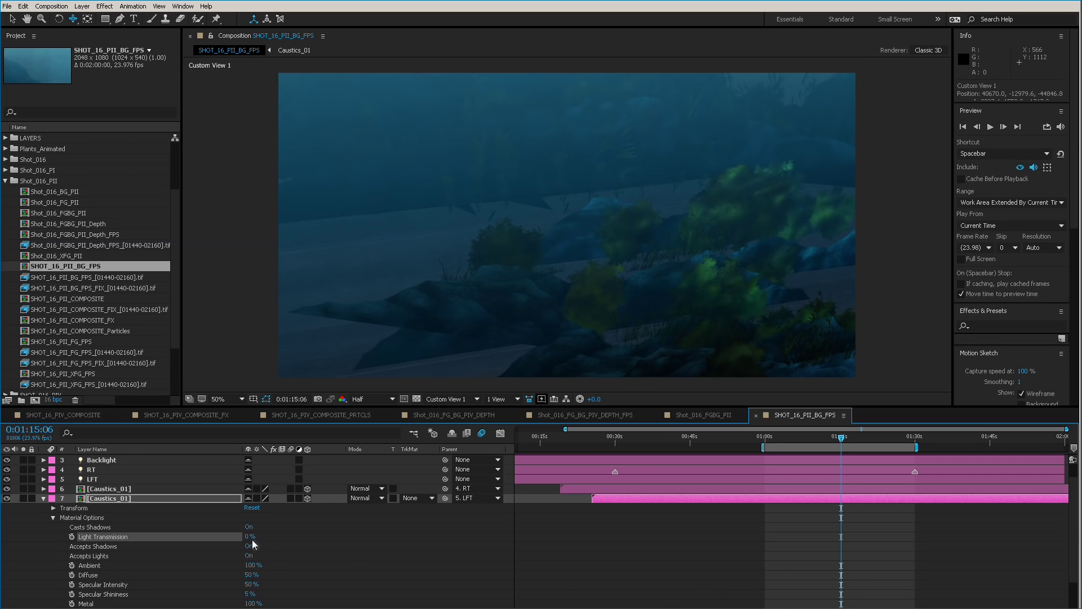
pyautogui.moveTo(249, 540); pyautogui.dragTo(604, 532)
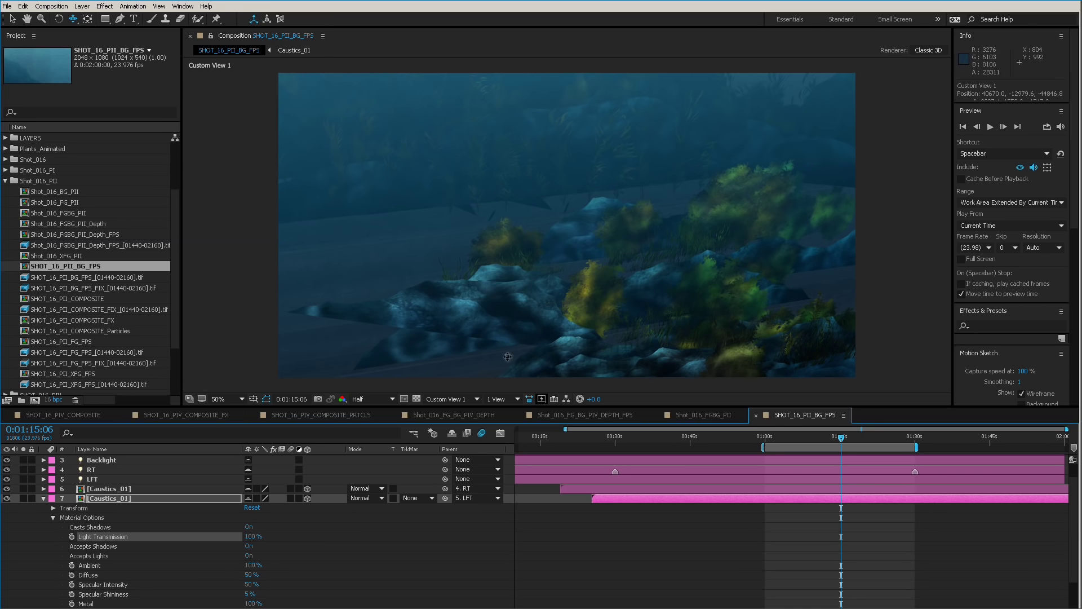
# - Open the Caustics_01 composition and preview its animated pattern from around the six-second mark
pyautogui.doubleClick(133, 499)
pyautogui.moveTo(765, 435); pyautogui.dragTo(408, 463)
pyautogui.press('space')
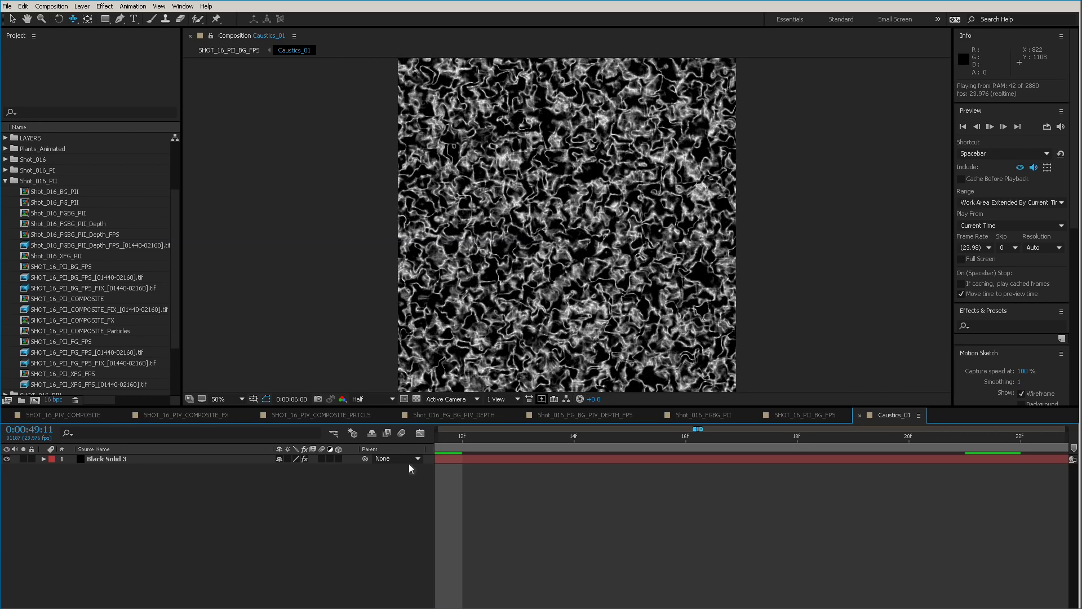
pyautogui.press('space')
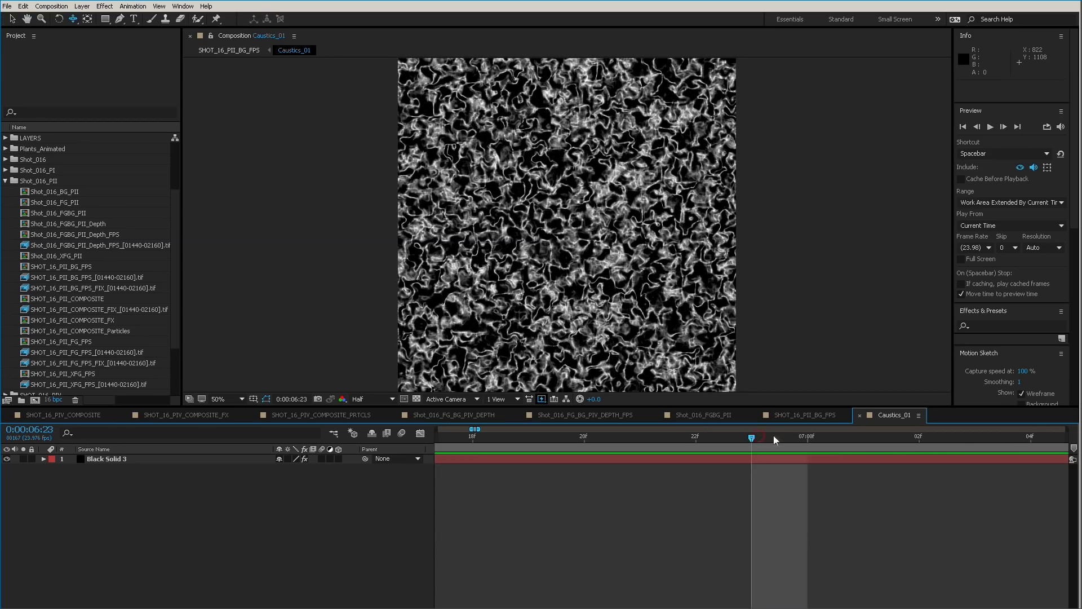
pyautogui.moveTo(775, 440); pyautogui.dragTo(488, 492)
# - Show the effect controls for Black Solid 3 and make room to see all Fractal Noise settings
pyautogui.click(488, 459)
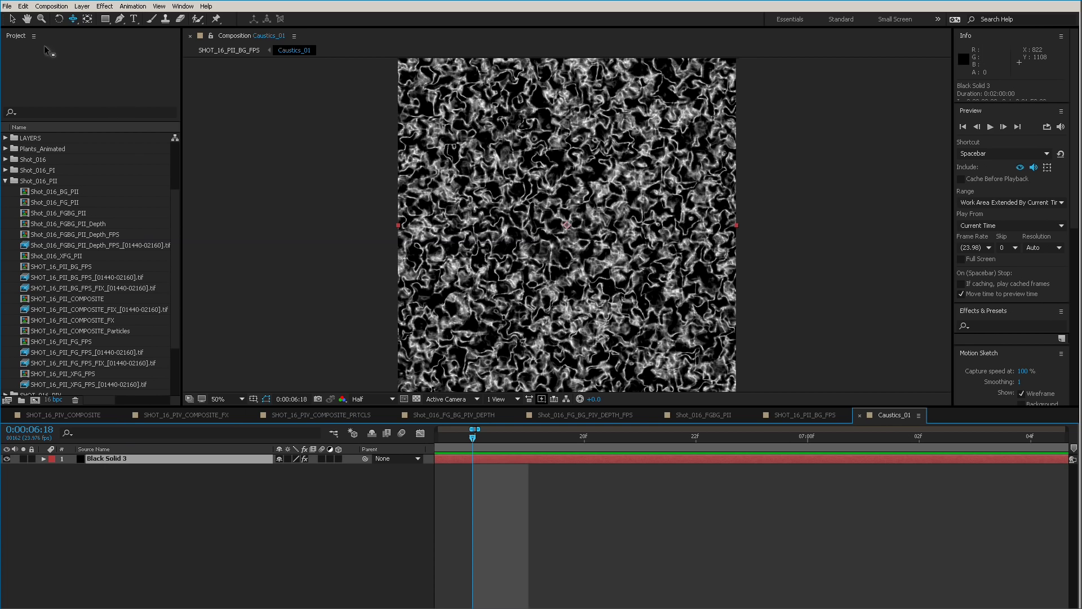
pyautogui.click(183, 6)
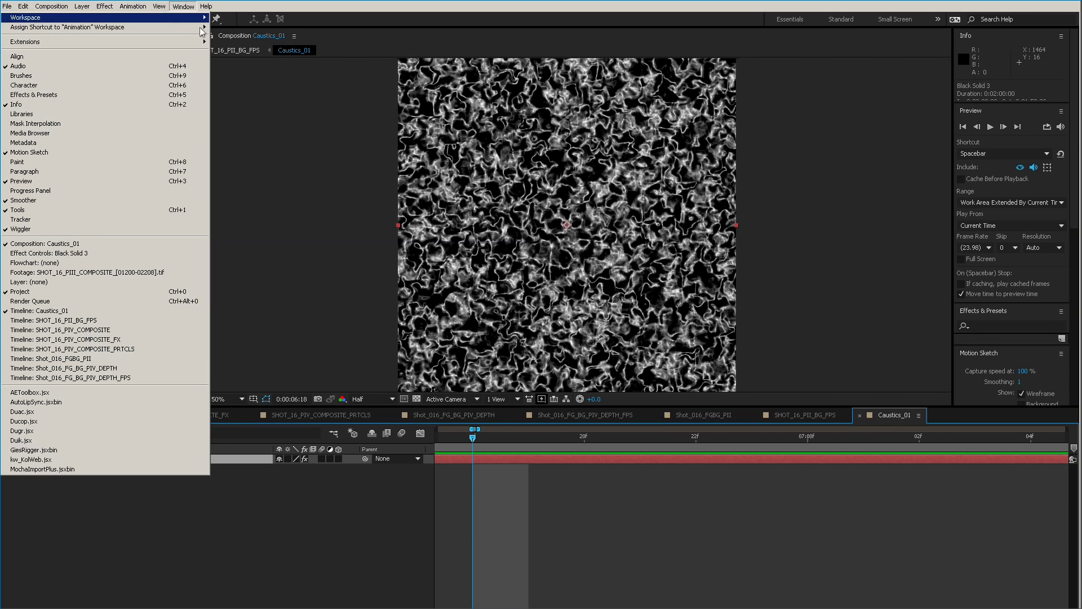
pyautogui.click(167, 253)
pyautogui.click(24, 59)
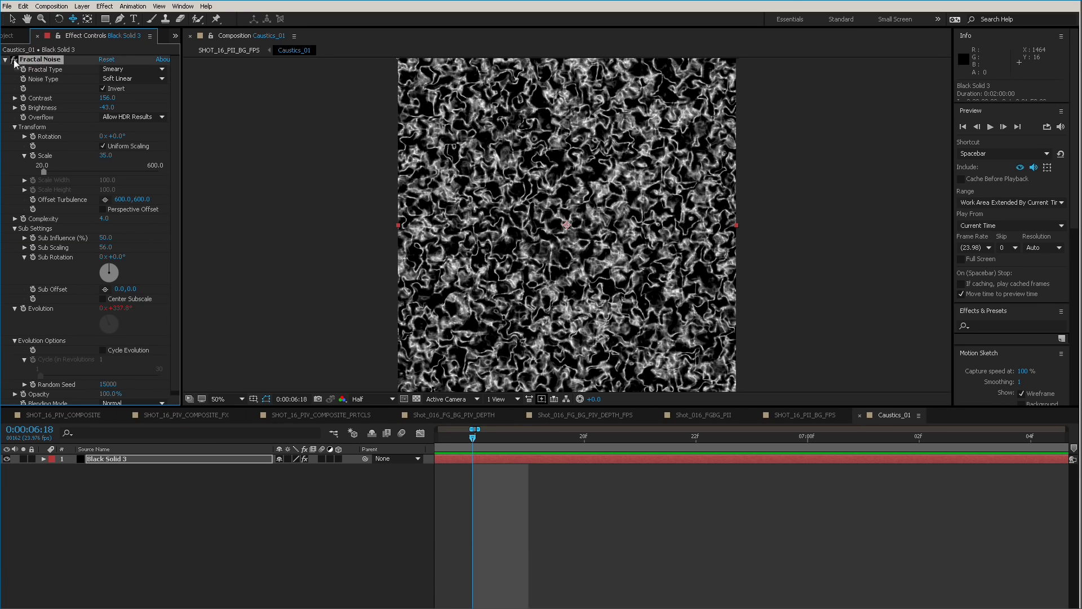
pyautogui.click(5, 60)
pyautogui.click(6, 61)
pyautogui.moveTo(140, 405); pyautogui.dragTo(146, 430)
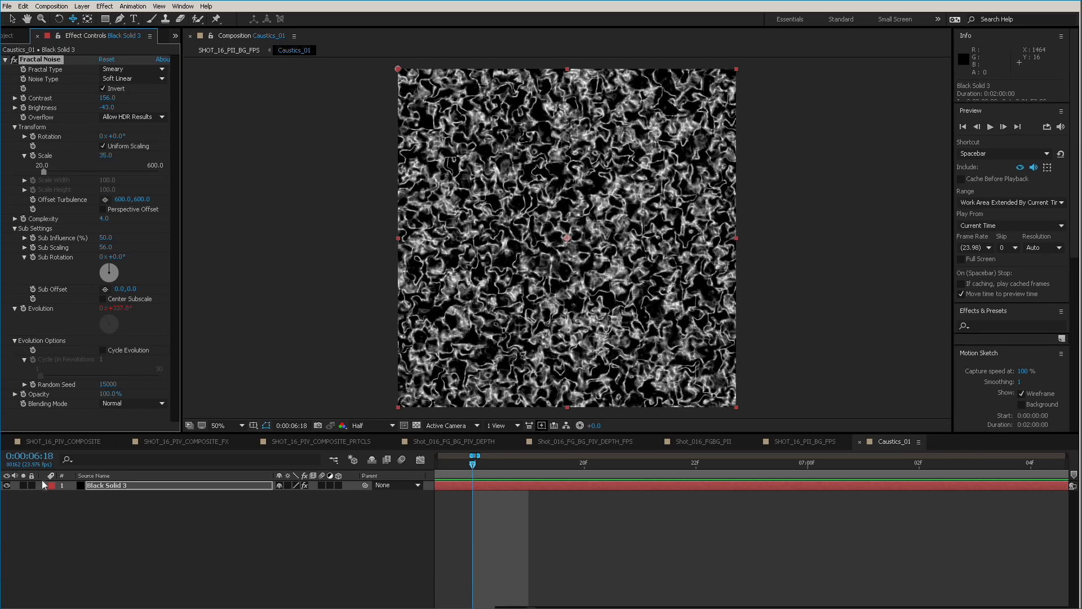
# - Reveal the modified properties of Black Solid 3 and inspect the expression on Fractal Noise's Evolution
pyautogui.click(141, 484)
pyautogui.press('u')
pyautogui.press('u')
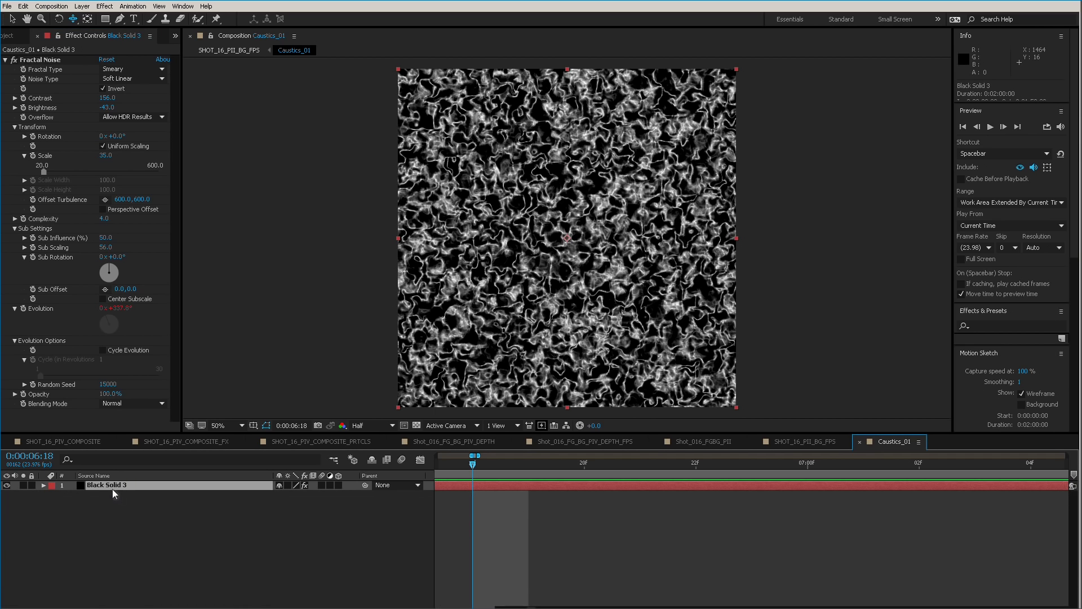
pyautogui.scroll(-2, 608, 552)
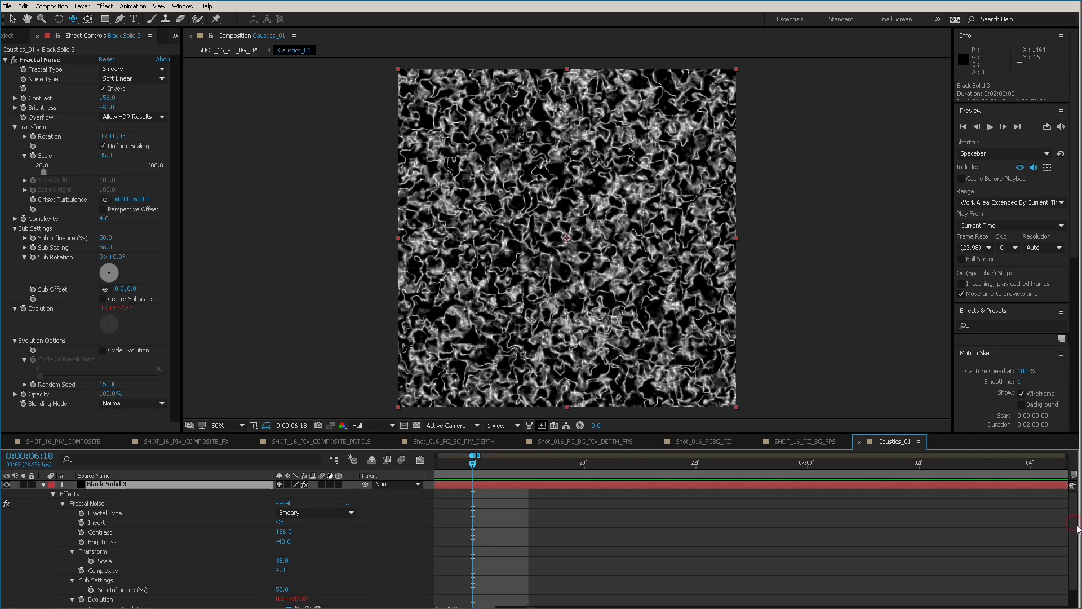
pyautogui.click(462, 585)
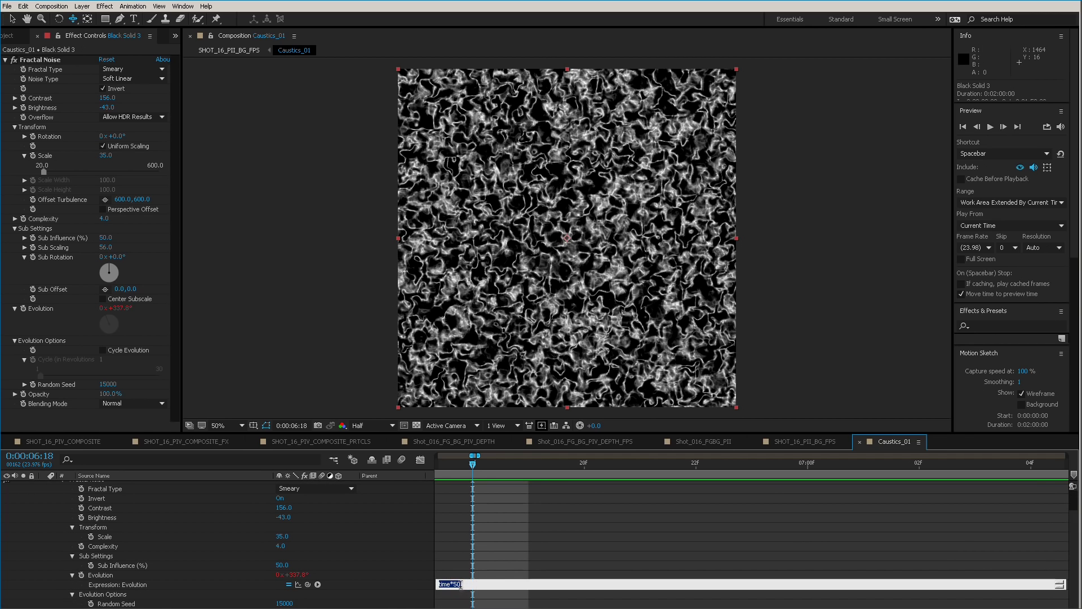
pyautogui.click(149, 577)
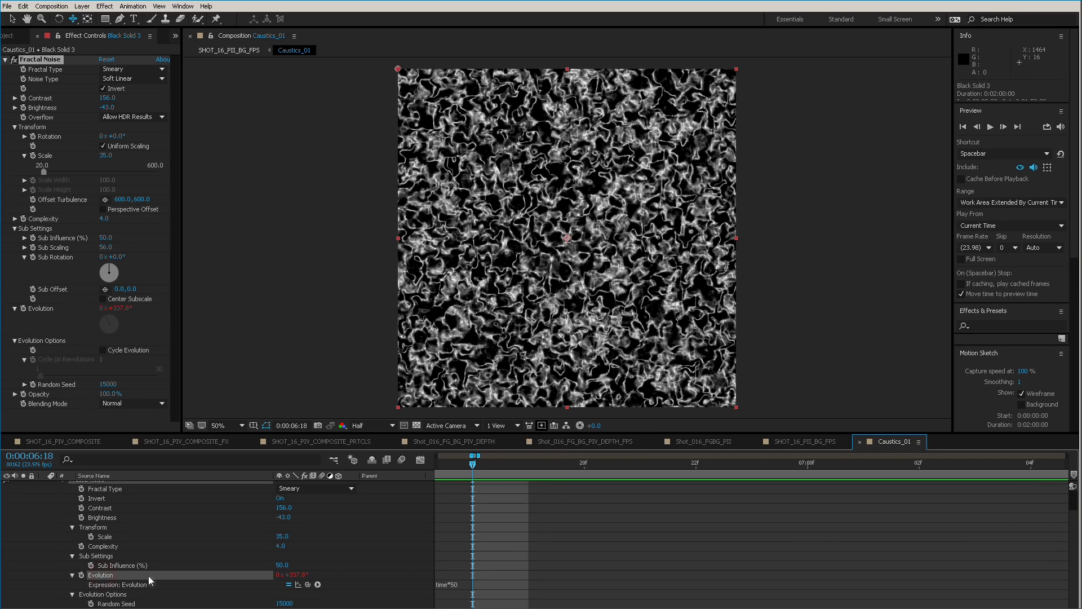
# - Disable the Evolution expression, try changing Evolution to 3x+13.0°, and undo that value change
pyautogui.moveTo(298, 575); pyautogui.dragTo(320, 572)
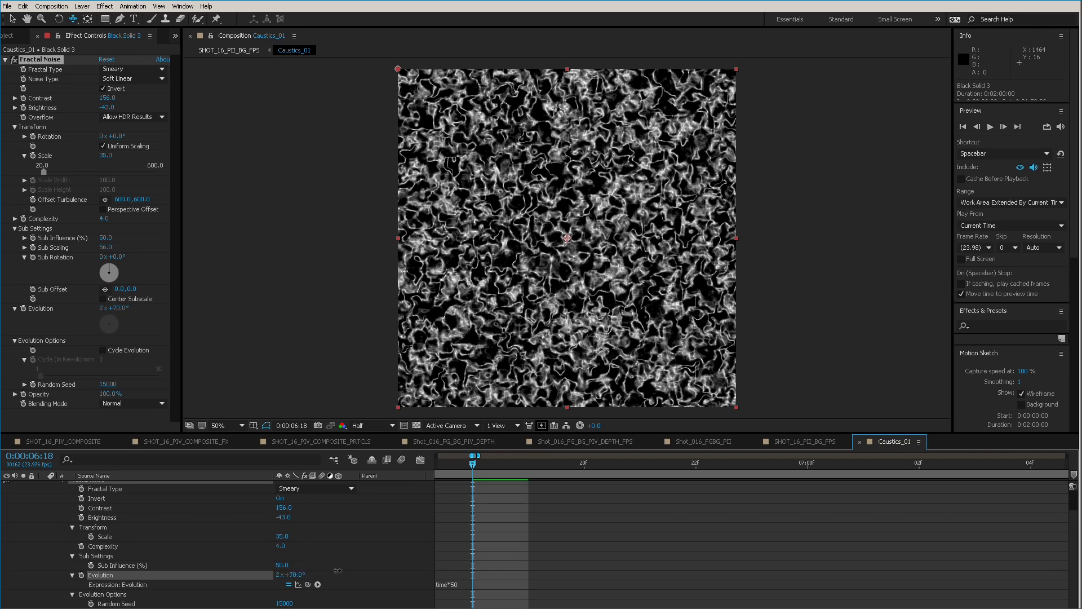
pyautogui.click(289, 585)
pyautogui.moveTo(298, 575); pyautogui.dragTo(448, 565)
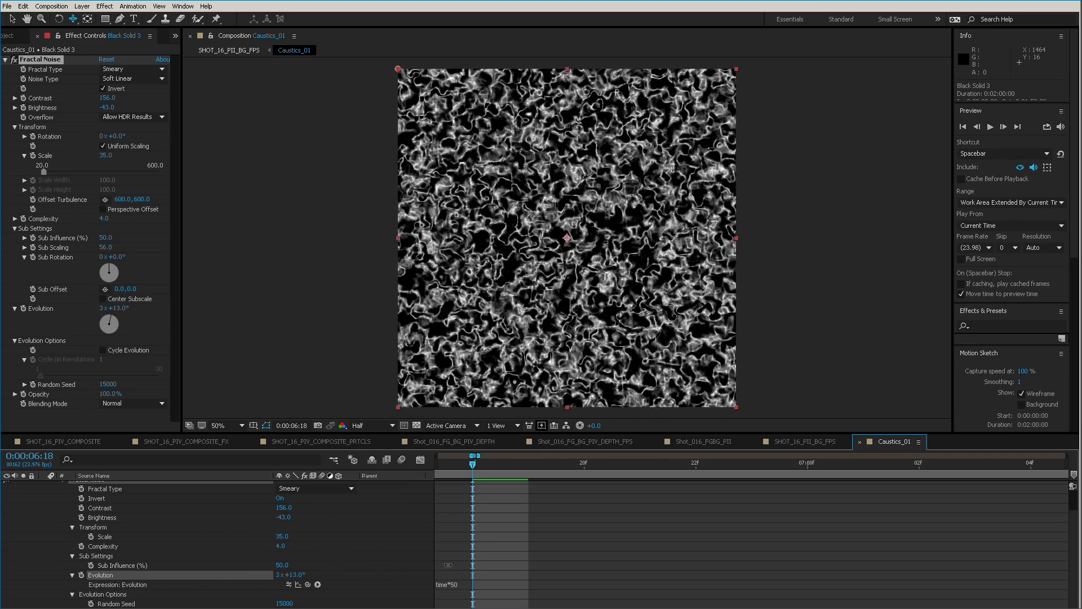
pyautogui.hotkey('ctrl', 'z')
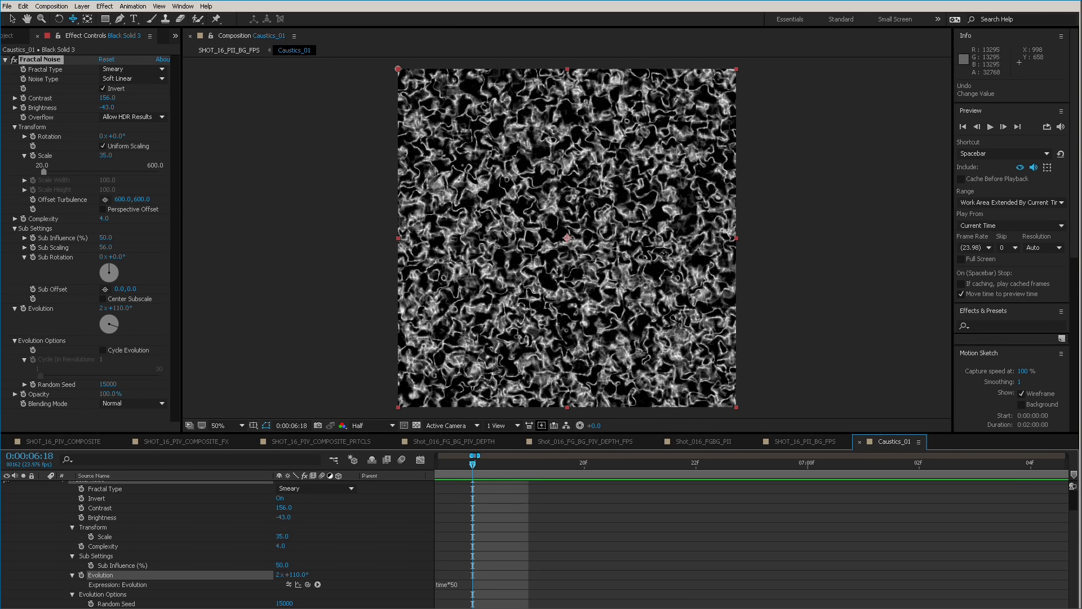
# - Set the Fractal Noise Scale to 101 and check the result in SHOT_16_PII_BG_FPS at 0:00:25:19 before returning to Caustics_01
pyautogui.moveTo(105, 160); pyautogui.dragTo(128, 155)
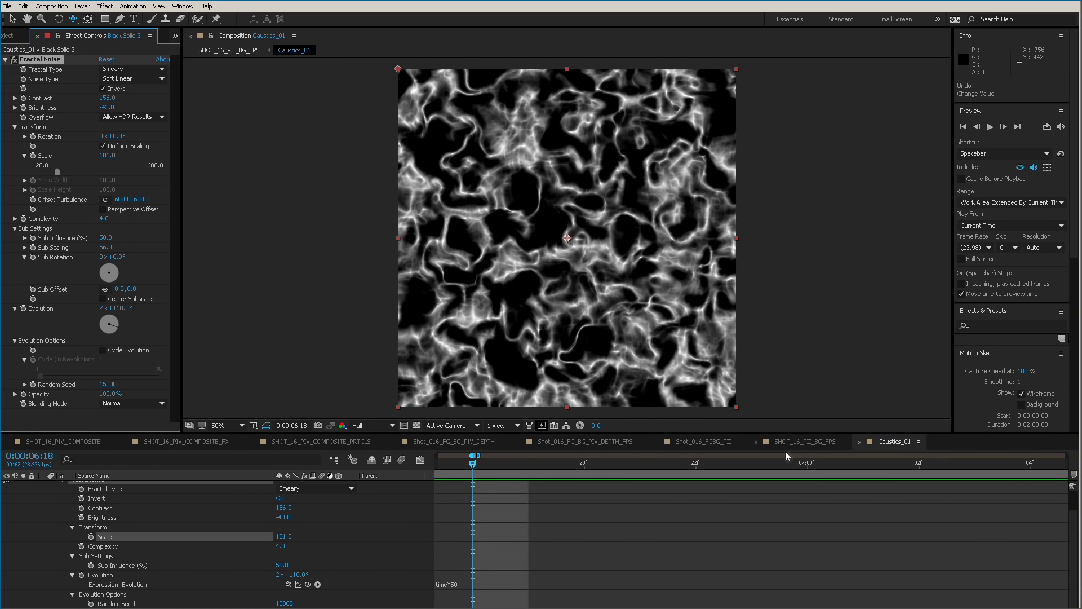
pyautogui.click(722, 442)
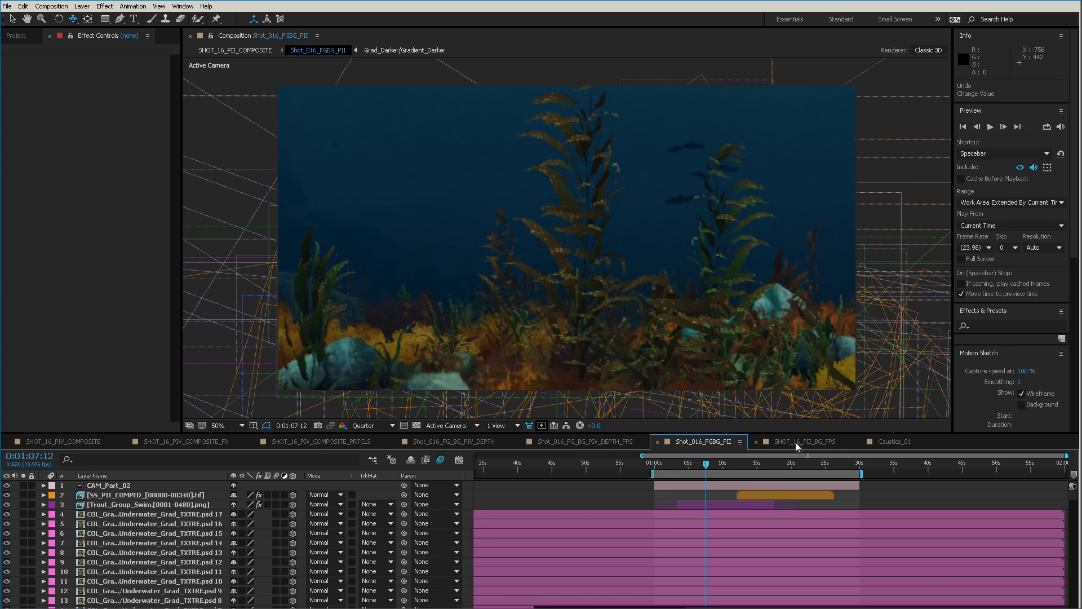
pyautogui.click(657, 442)
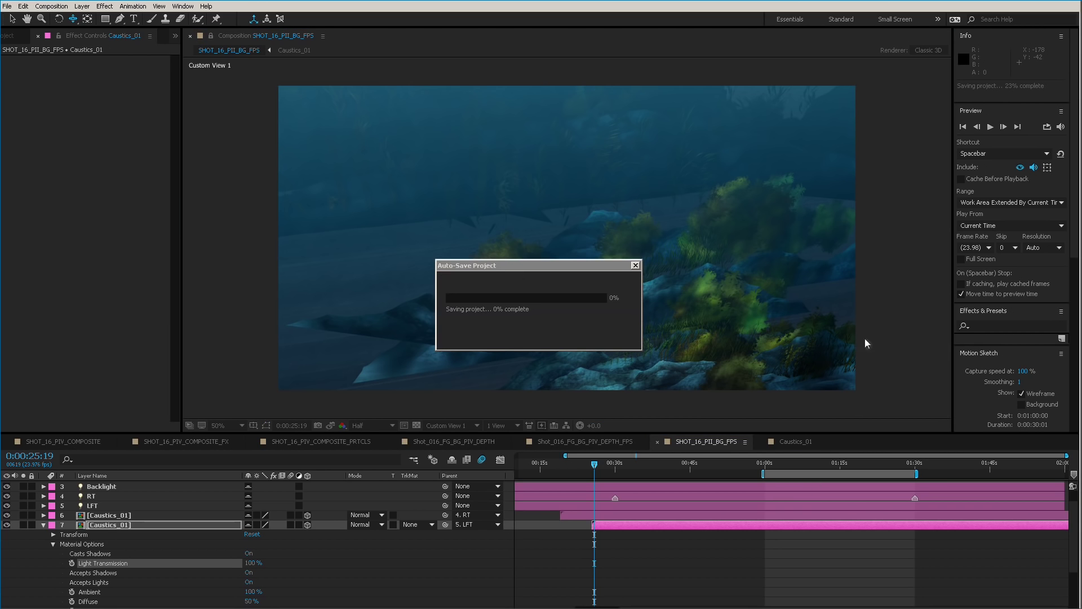
pyautogui.click(799, 441)
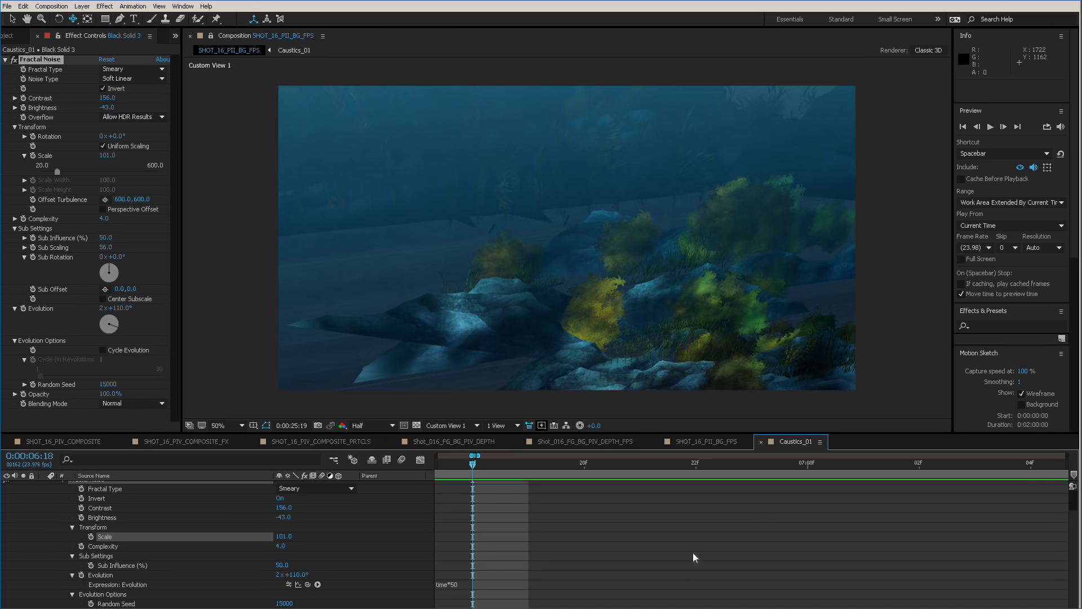
# - Try a Fractal Noise Scale of 25 on Black Solid 3, and settle on a Scale of 50
pyautogui.click(281, 536)
pyautogui.write('25')
pyautogui.press('Return')
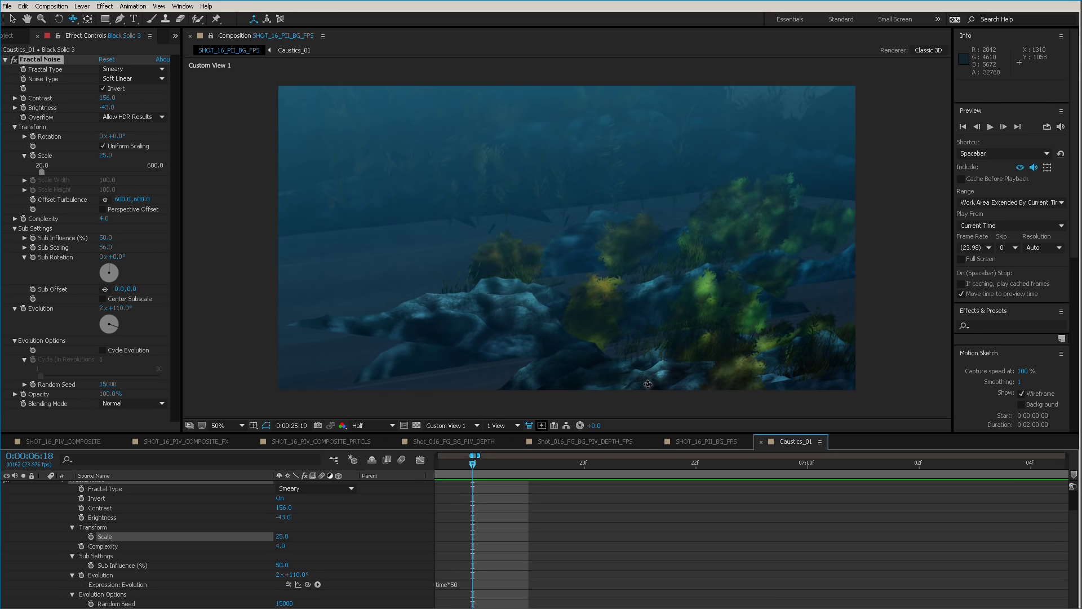
pyautogui.click(280, 537)
pyautogui.write('50')
pyautogui.press('Return')
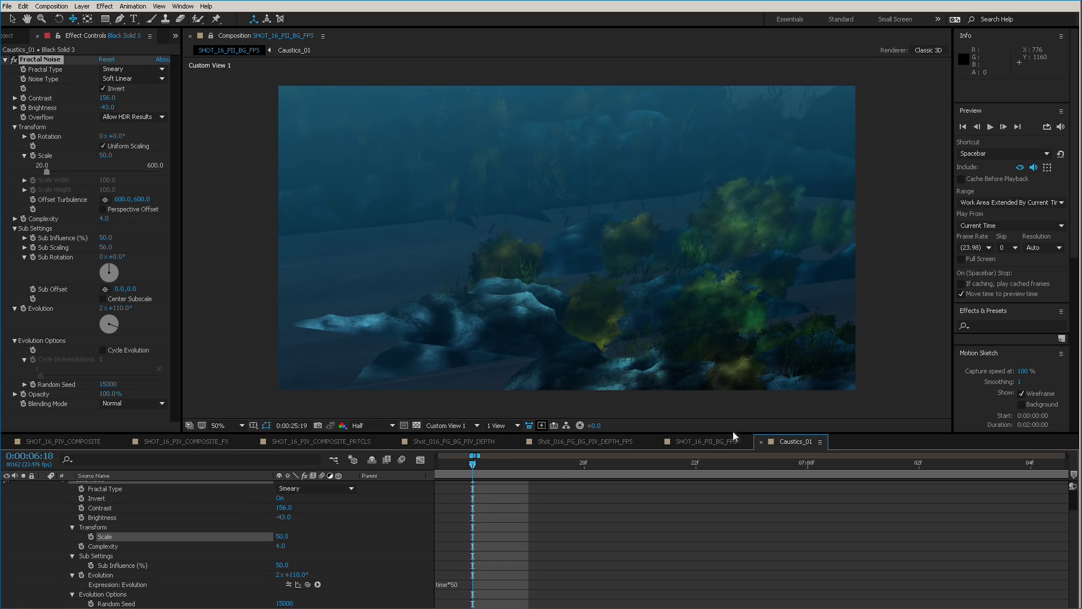
# - Switch to the SHOT_16_PII_BG_FPS composition and preview the caustics from 0:01:01:00
pyautogui.click(709, 442)
pyautogui.moveTo(775, 465); pyautogui.dragTo(771, 467)
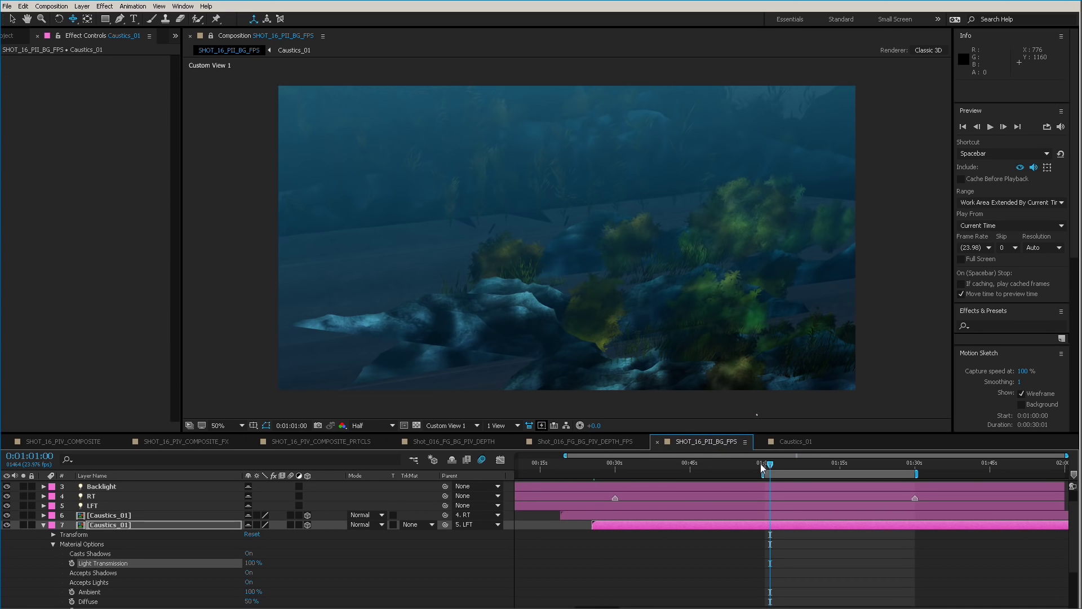
pyautogui.press('space')
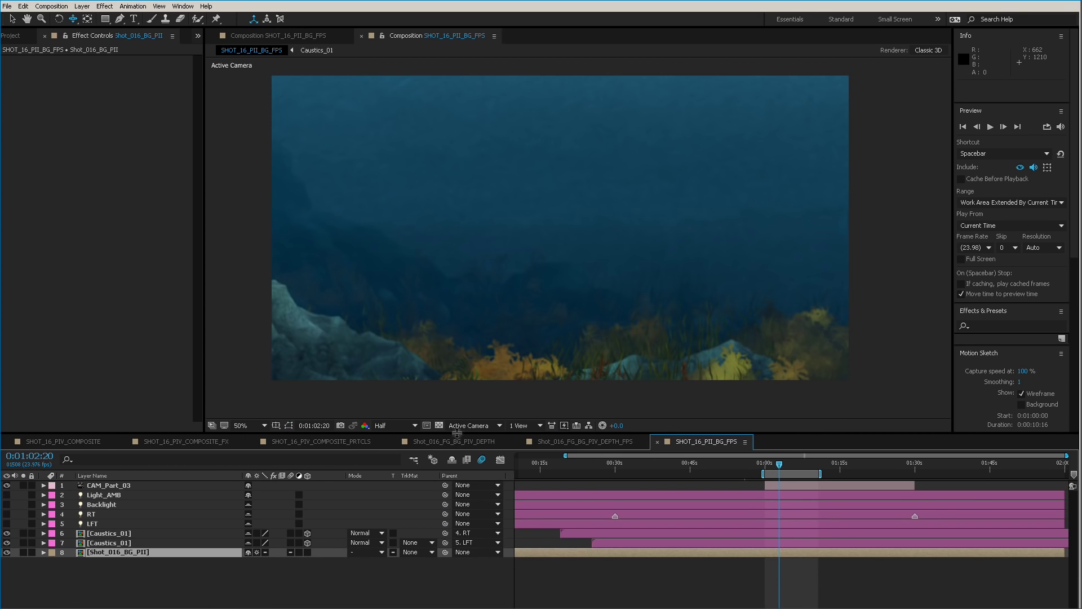
# - Show the scene through Custom View 1 and pull back until both caustics planes and the stacked reef layers are in frame
pyautogui.click(459, 426)
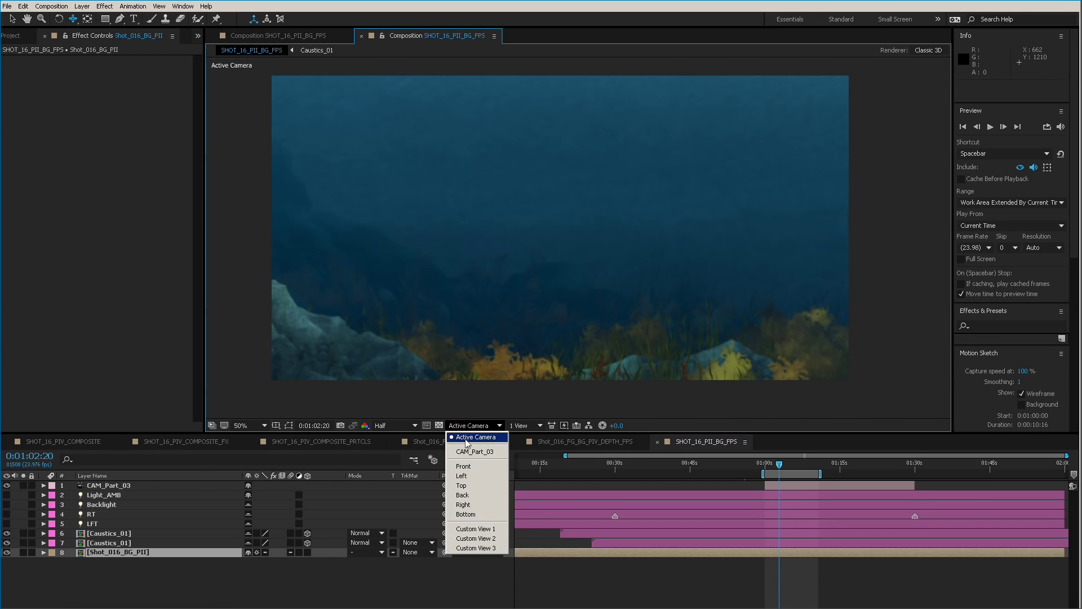
pyautogui.click(472, 535)
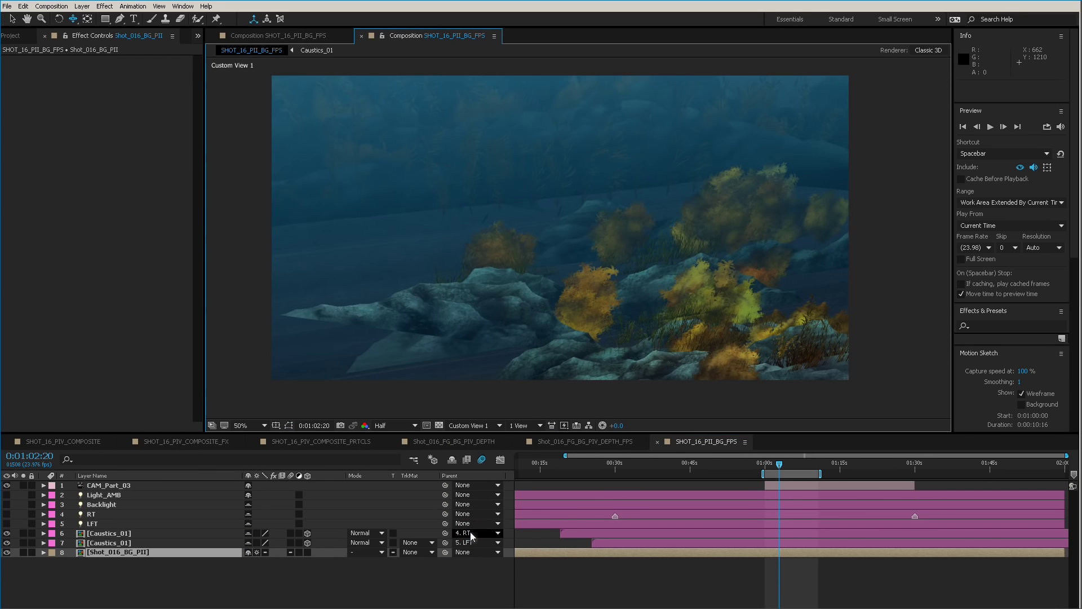
pyautogui.moveTo(767, 259); pyautogui.dragTo(601, 346)
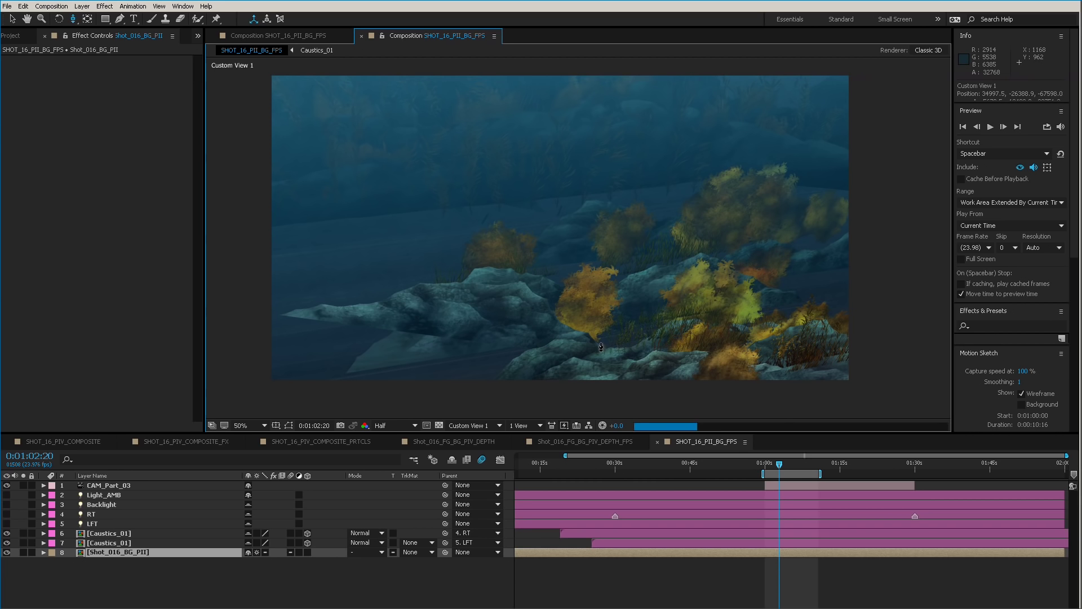
pyautogui.moveTo(669, 365); pyautogui.dragTo(706, 404)
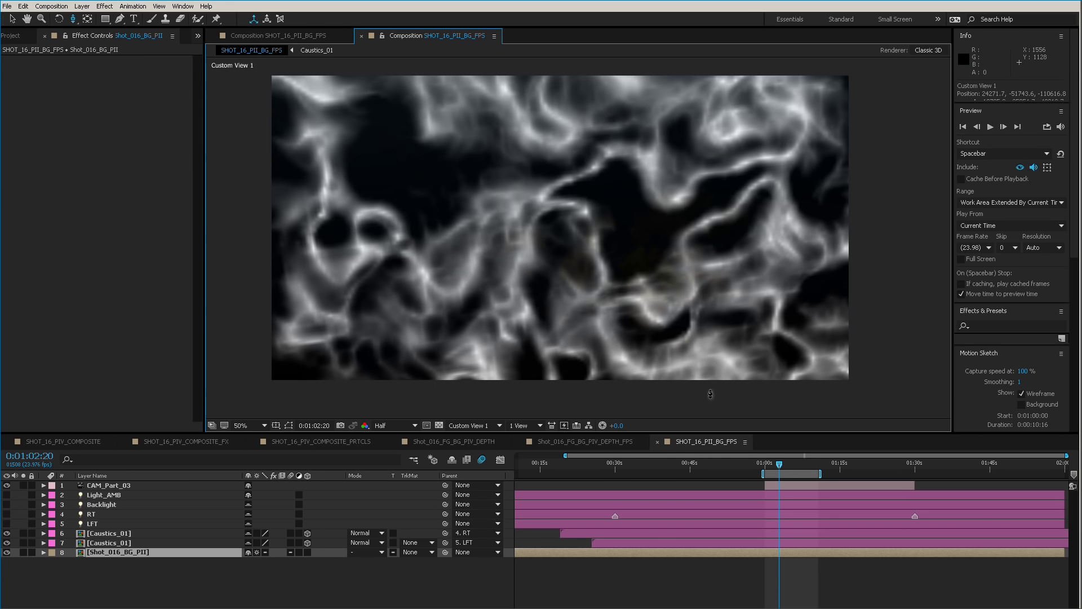
pyautogui.moveTo(822, 267); pyautogui.dragTo(711, 361)
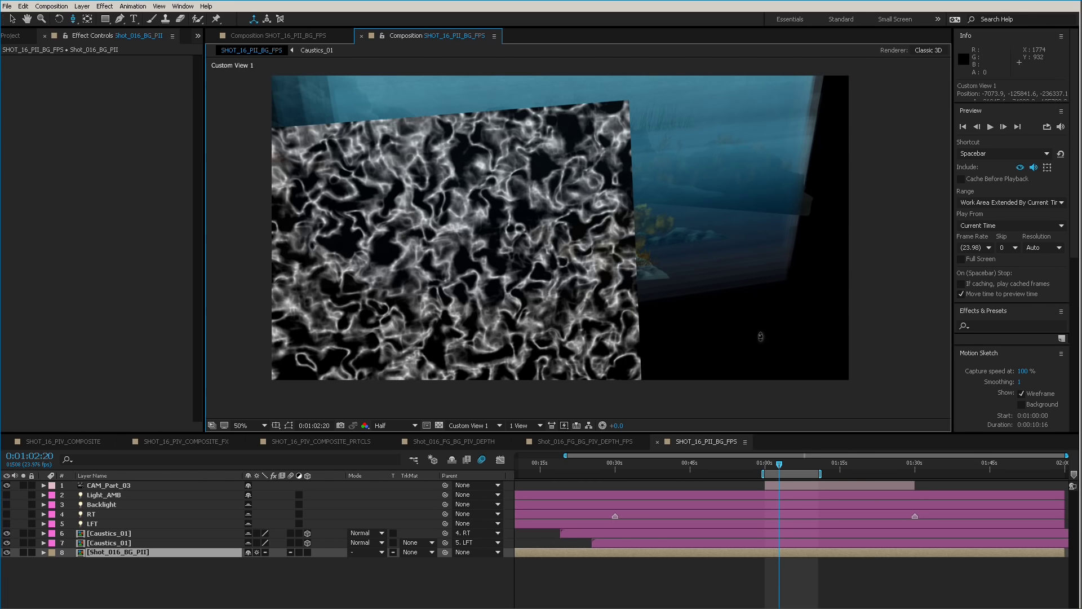
pyautogui.moveTo(723, 332); pyautogui.dragTo(716, 371)
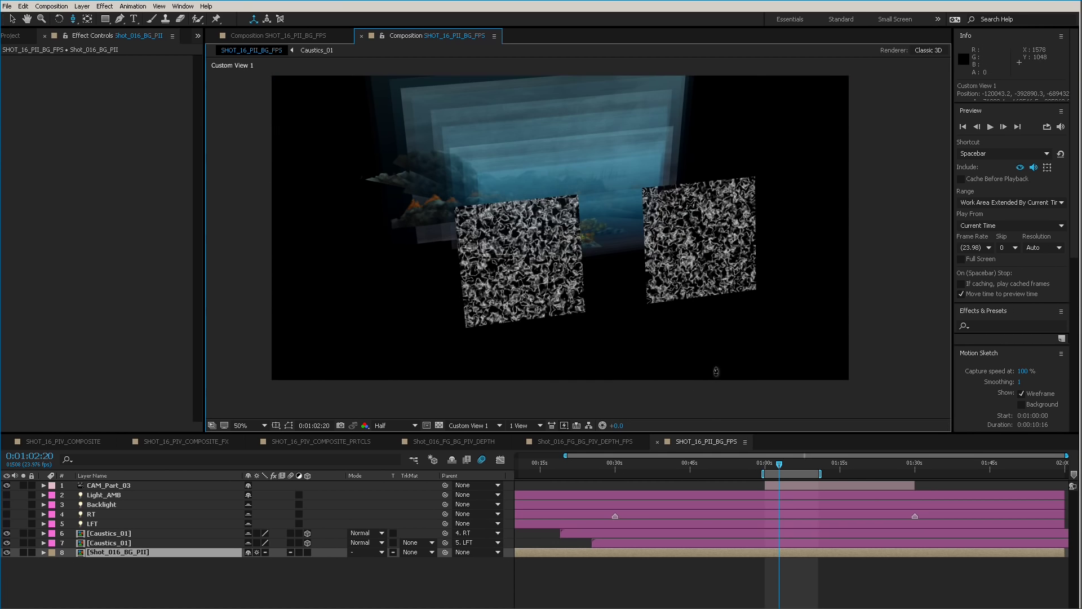
# - Select the LFT and RT lights and turn on their visibility
pyautogui.click(99, 522)
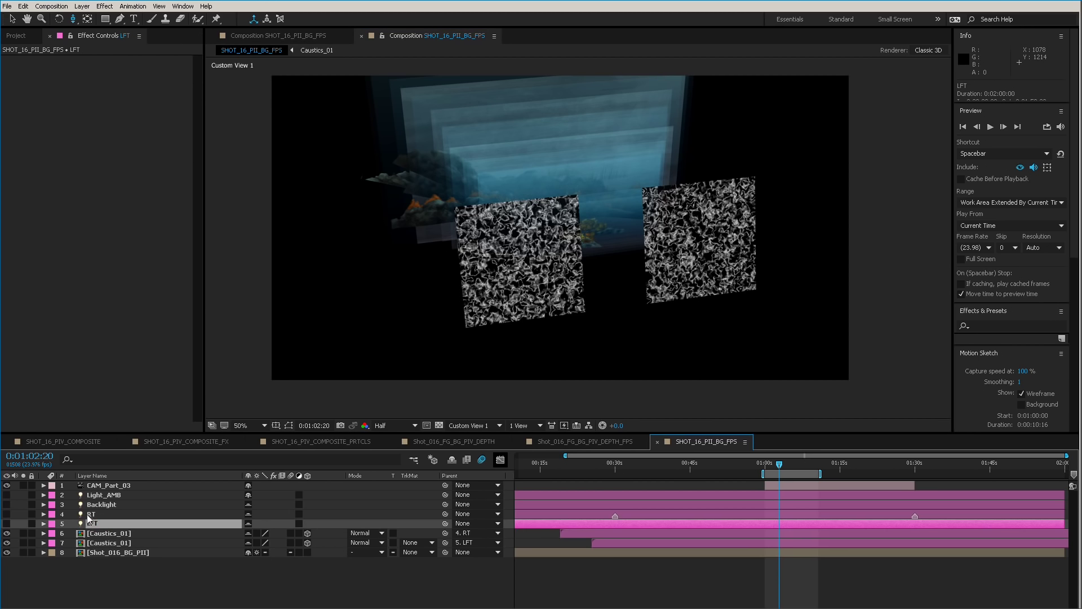
pyautogui.hotkey('ctrl', 'Up')
pyautogui.keyDown('shift'); pyautogui.click(97, 525); pyautogui.keyUp('shift')
pyautogui.moveTo(10, 522); pyautogui.dragTo(8, 513)
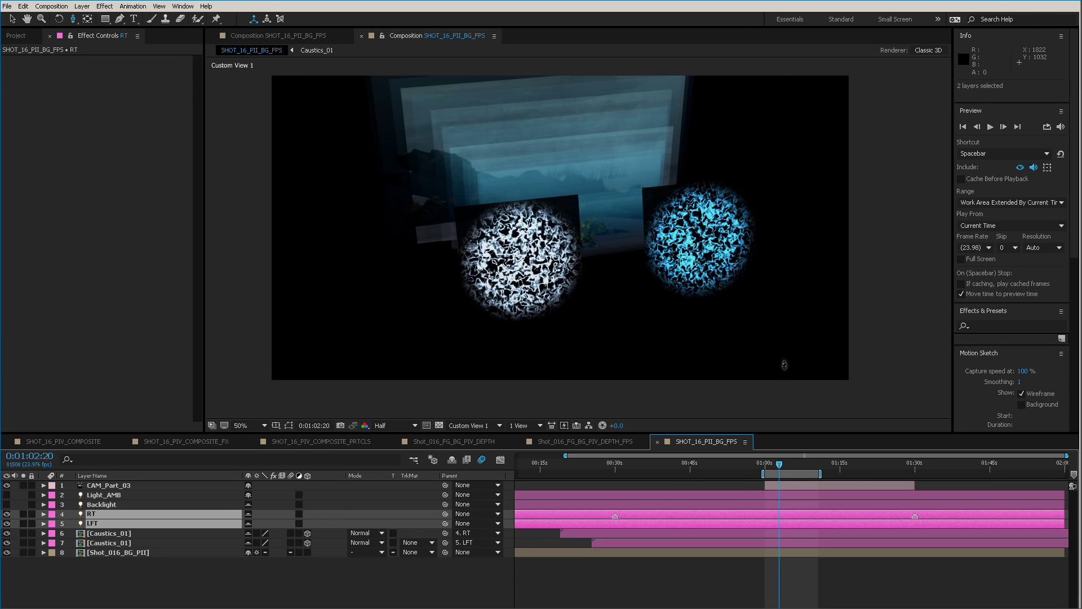
# - View the lit caustics planes from the side and reveal the Position property of both Caustics_01 layers
pyautogui.moveTo(661, 316); pyautogui.dragTo(731, 332)
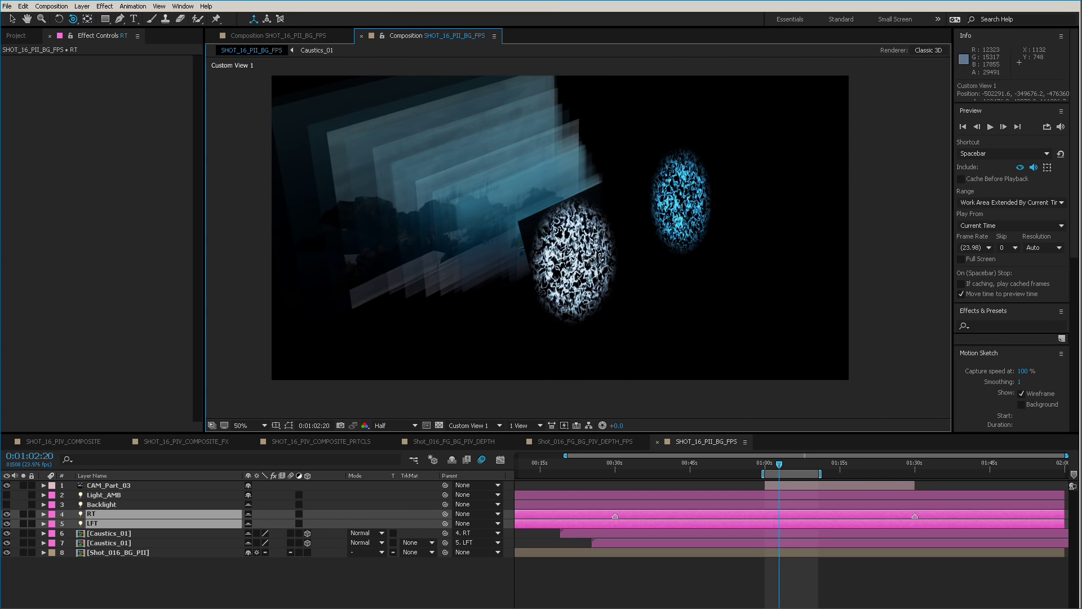
pyautogui.moveTo(577, 278); pyautogui.dragTo(741, 305)
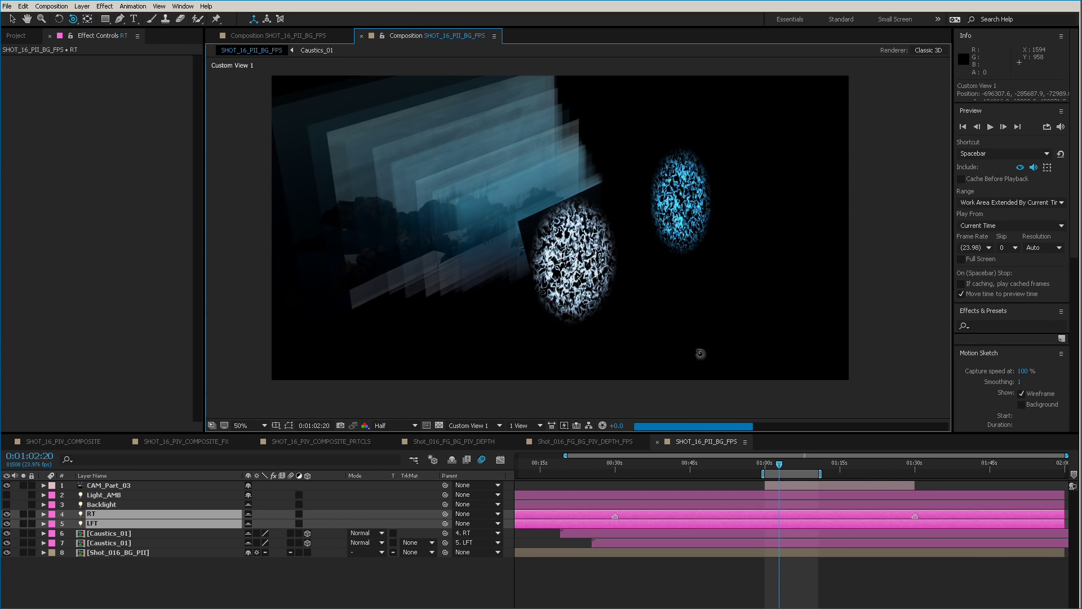
pyautogui.click(114, 523)
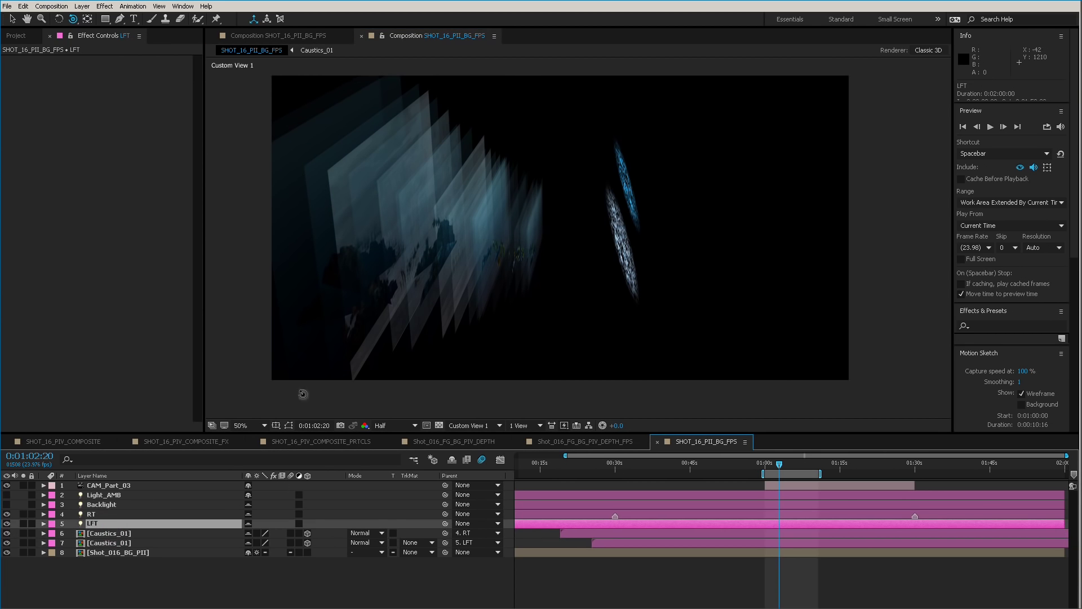
pyautogui.click(114, 534)
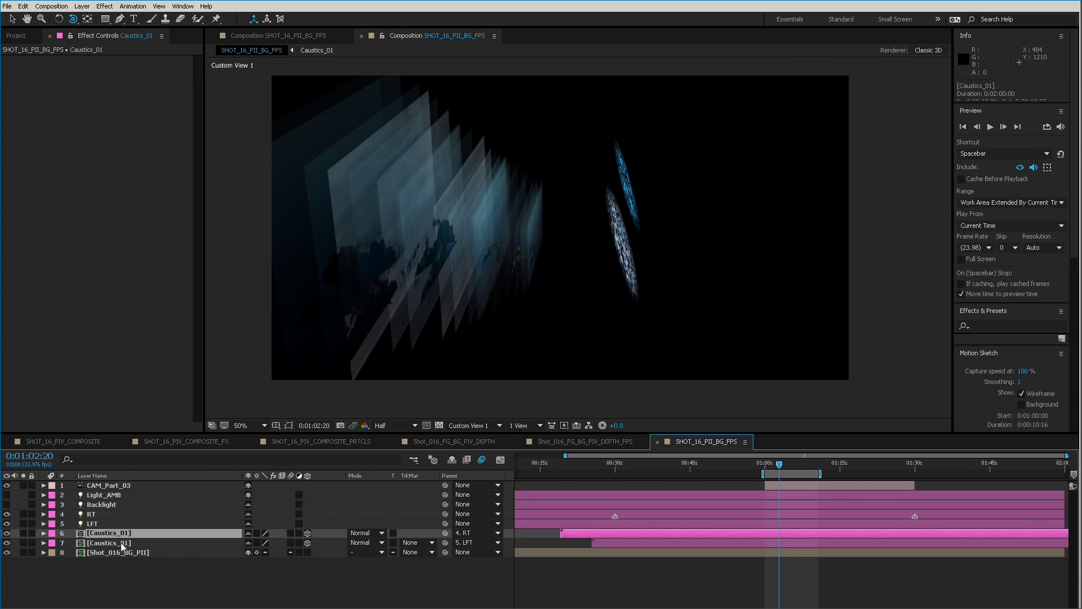
pyautogui.keyDown('shift'); pyautogui.click(116, 543); pyautogui.keyUp('shift')
pyautogui.press('p')
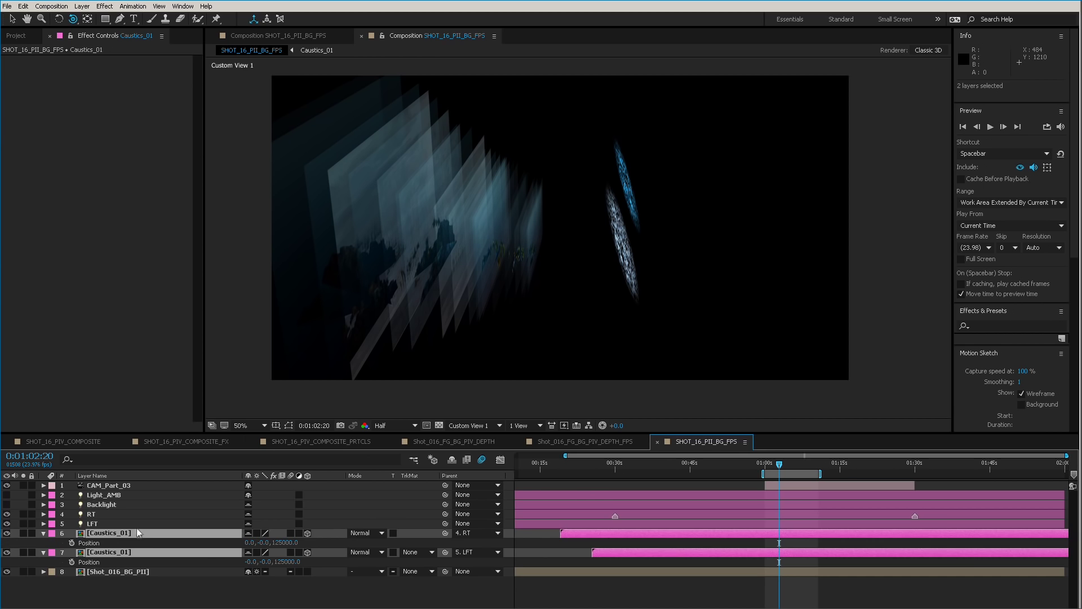
# - Reveal the rotation properties of the Caustics_01 layer parented to RT and set its parent to None
pyautogui.click(99, 535)
pyautogui.click(145, 530)
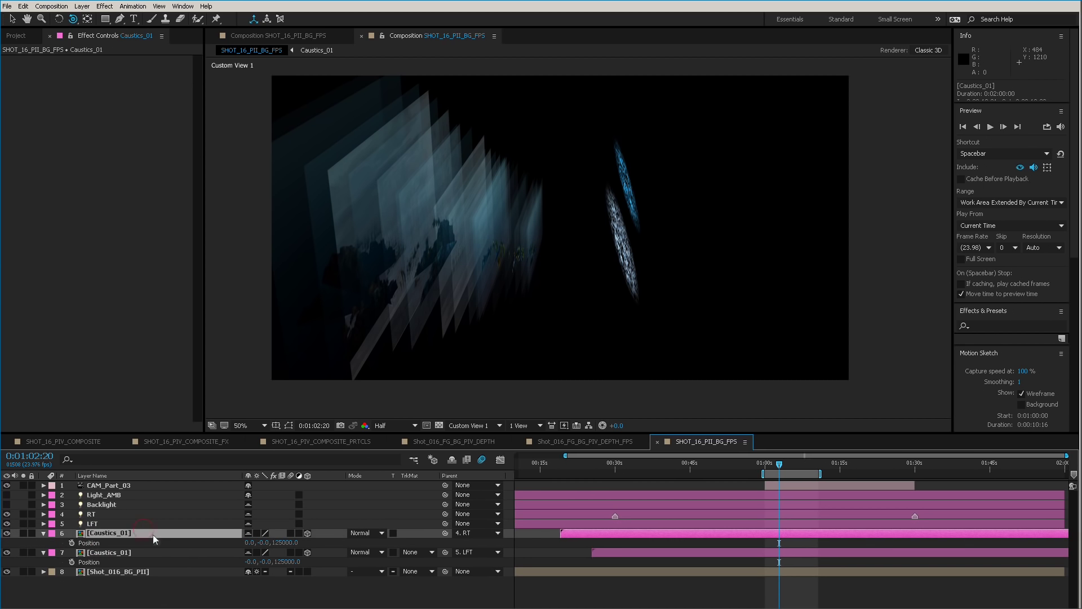
pyautogui.moveTo(427, 535); pyautogui.dragTo(113, 510)
pyautogui.press('r')
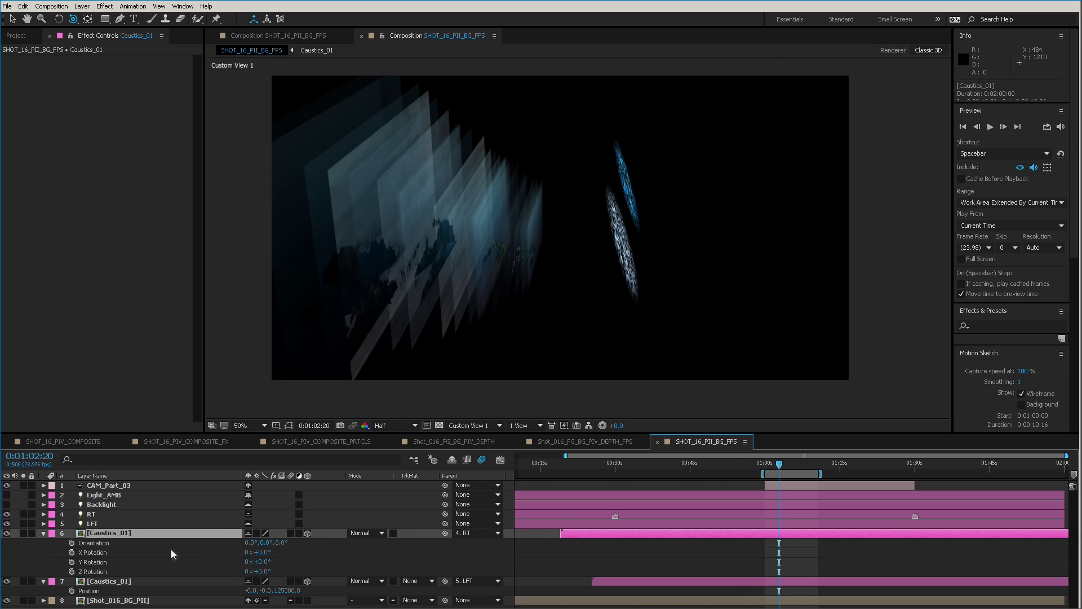
pyautogui.click(469, 533)
pyautogui.click(507, 544)
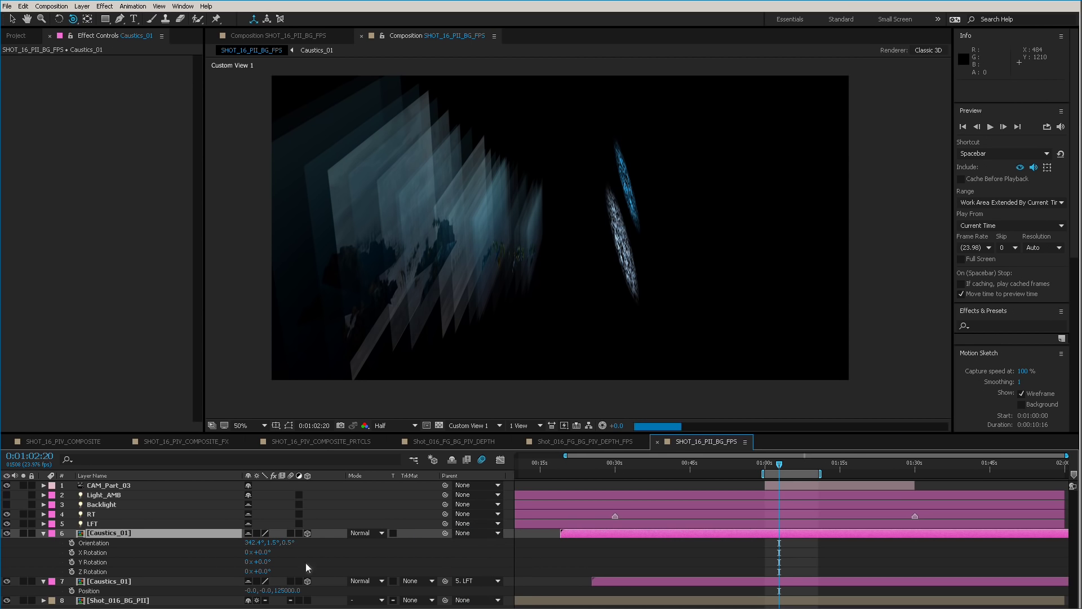
# - Set the X and Y Orientation values of the unparented Caustics_01 layer to 0
pyautogui.click(260, 542)
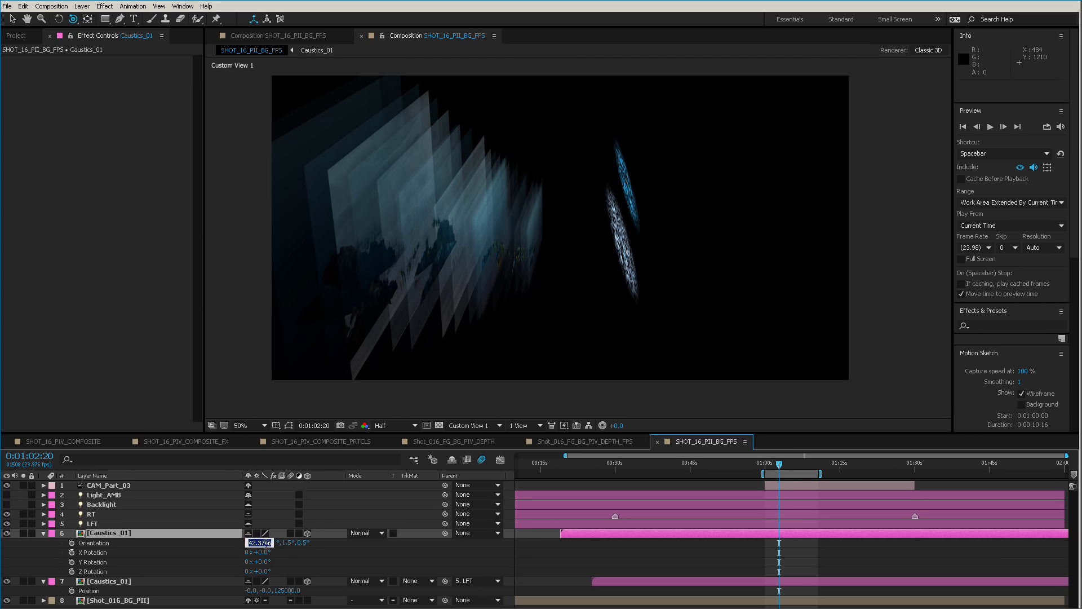
pyautogui.write('0')
pyautogui.press('Tab')
pyautogui.write('0')
pyautogui.press('Return')
# - Reset the Position of the unparented Caustics_01 layer to 0, 0, 0 and enter 960 as its X value
pyautogui.press('p')
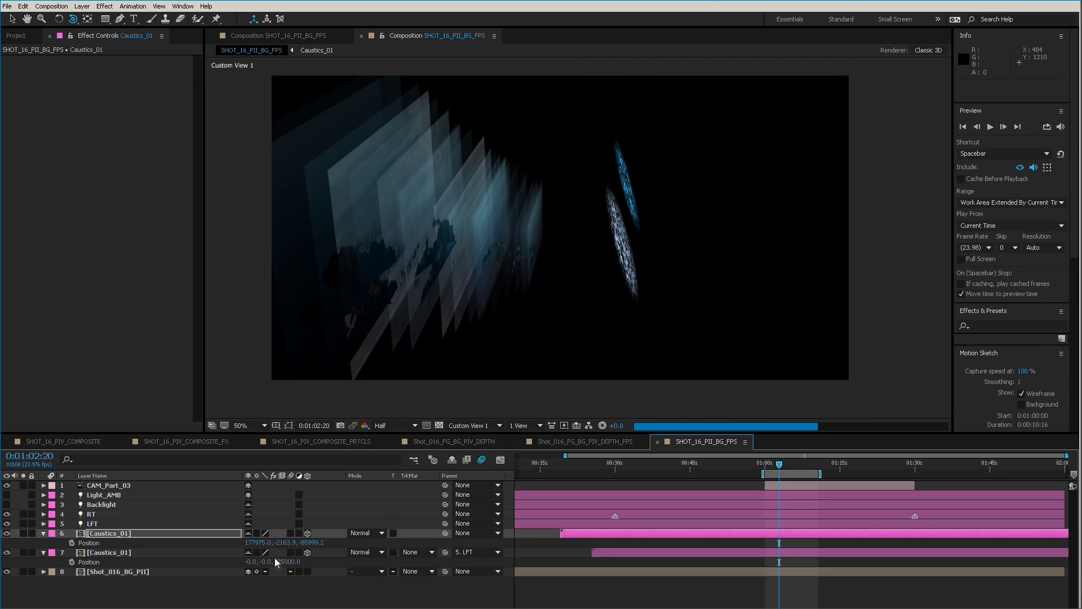
pyautogui.click(257, 542)
pyautogui.write('0')
pyautogui.press('Tab')
pyautogui.write('0')
pyautogui.press('Return')
pyautogui.click(285, 542)
pyautogui.write('0')
pyautogui.press('Return')
pyautogui.click(255, 542)
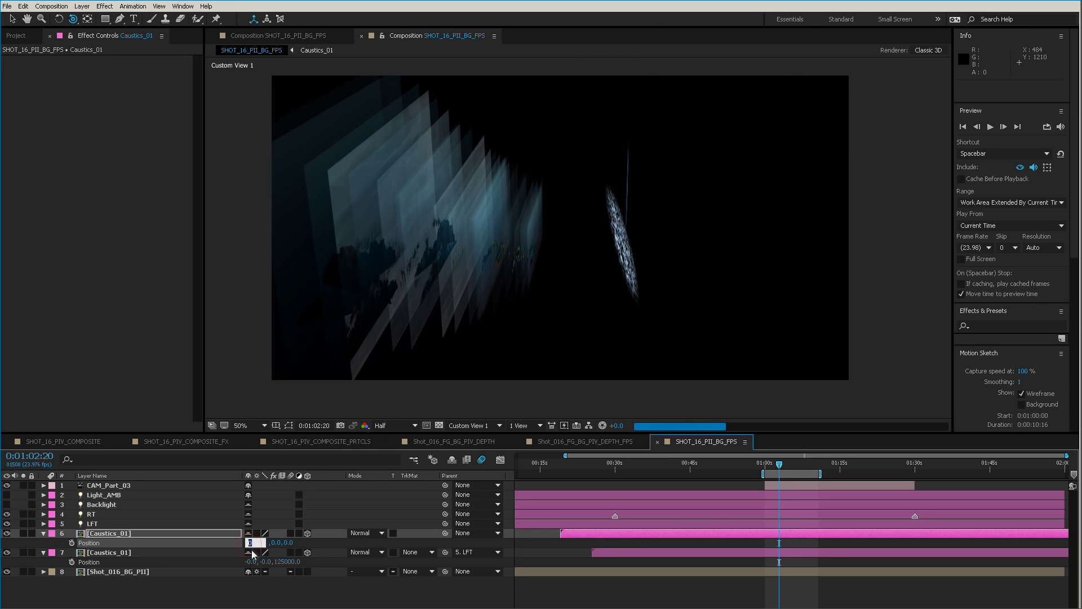
pyautogui.write('960')
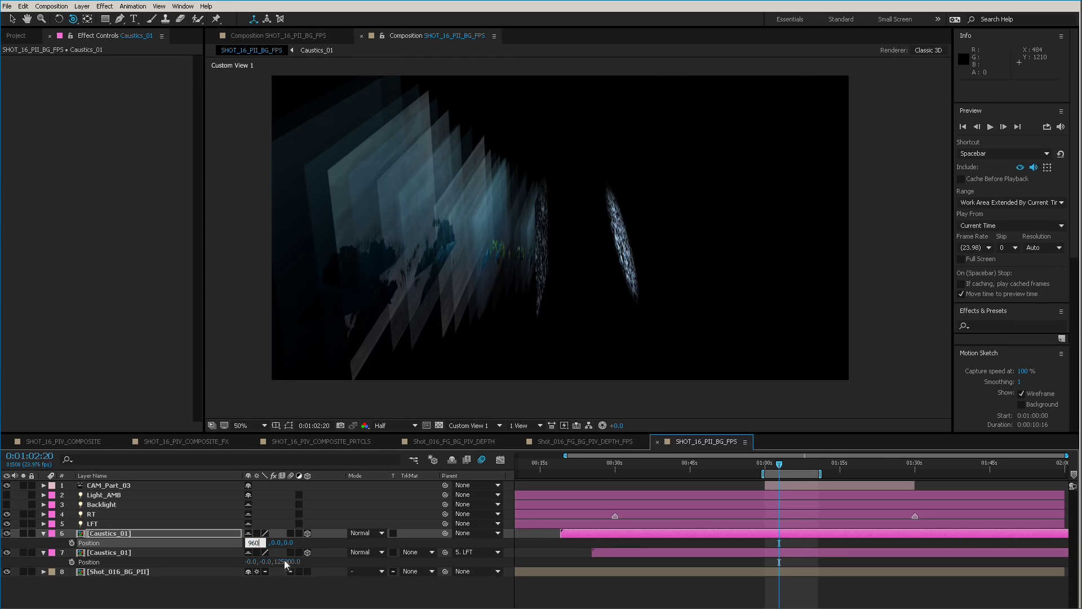
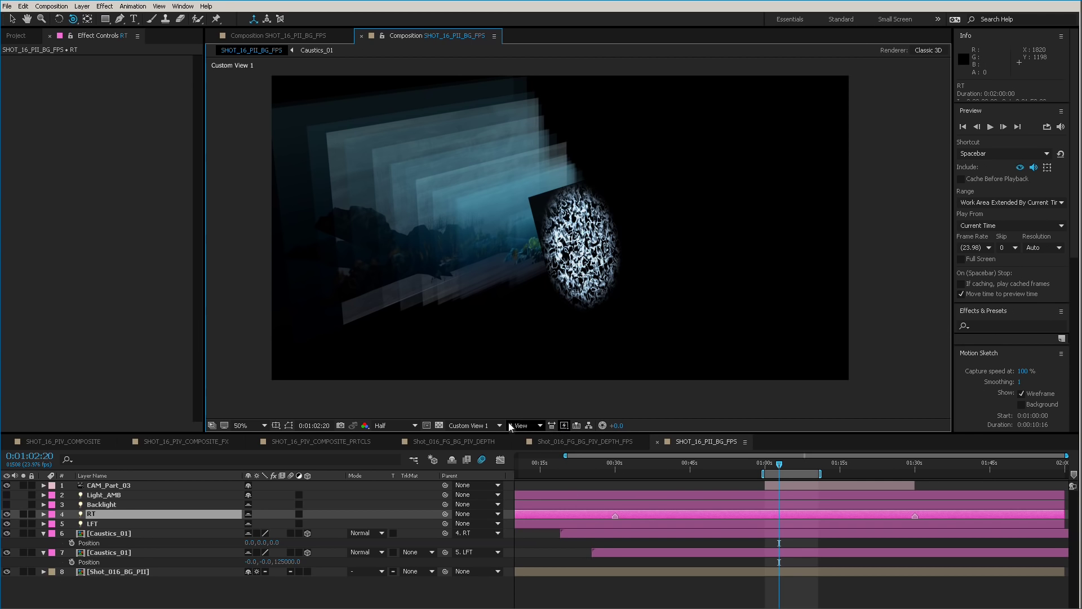
# - Inspect the RT light and its Caustics_01 layer in Wireframe preview, and restore the Adaptive Resolution preview
pyautogui.click(552, 426)
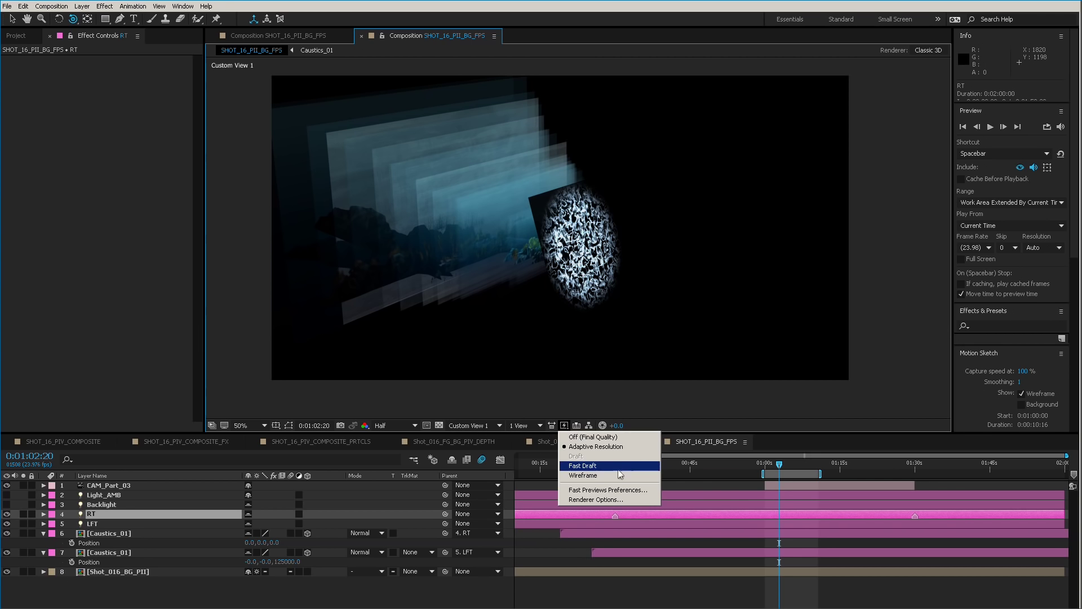
pyautogui.click(598, 471)
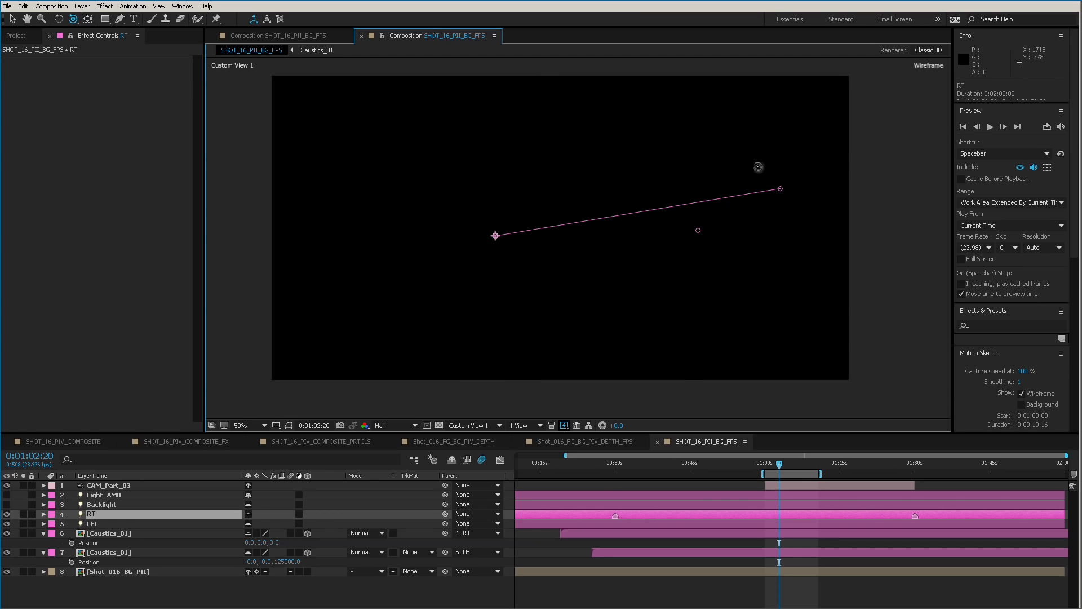
pyautogui.click(153, 514)
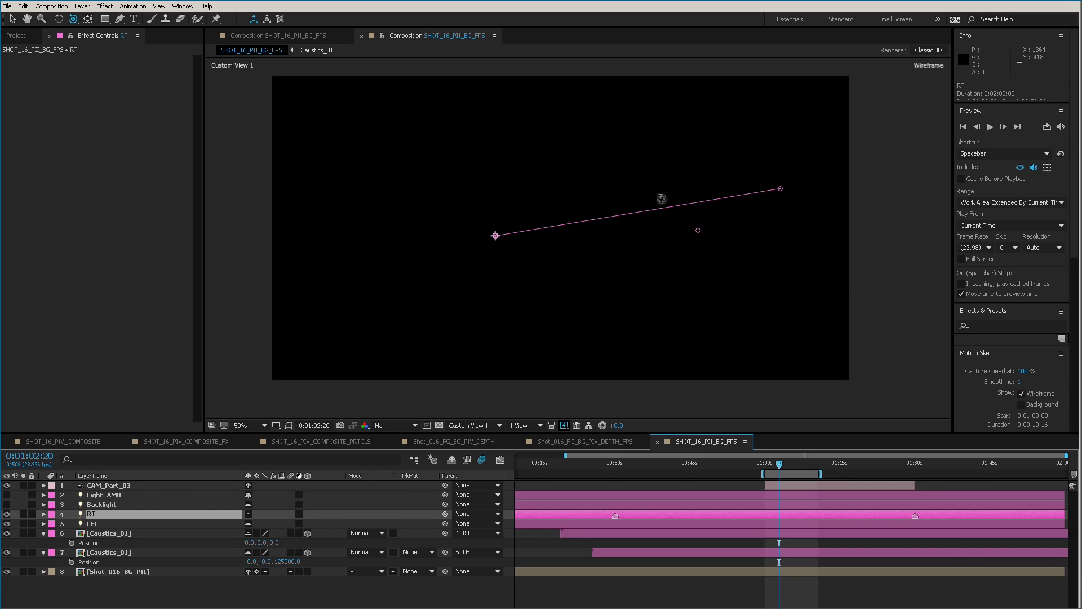
pyautogui.click(122, 533)
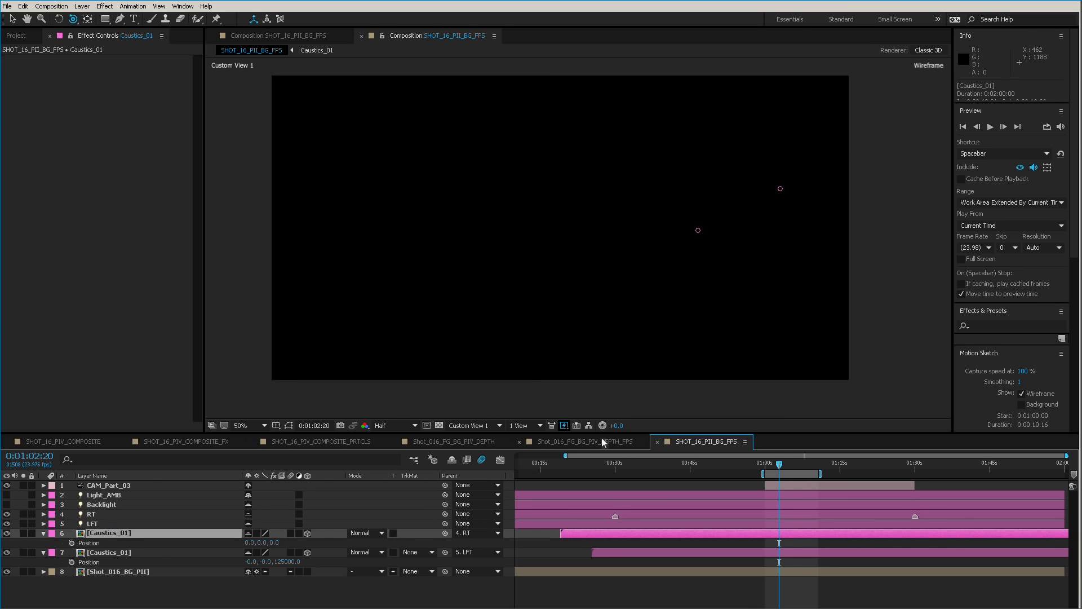
pyautogui.click(563, 425)
pyautogui.click(617, 449)
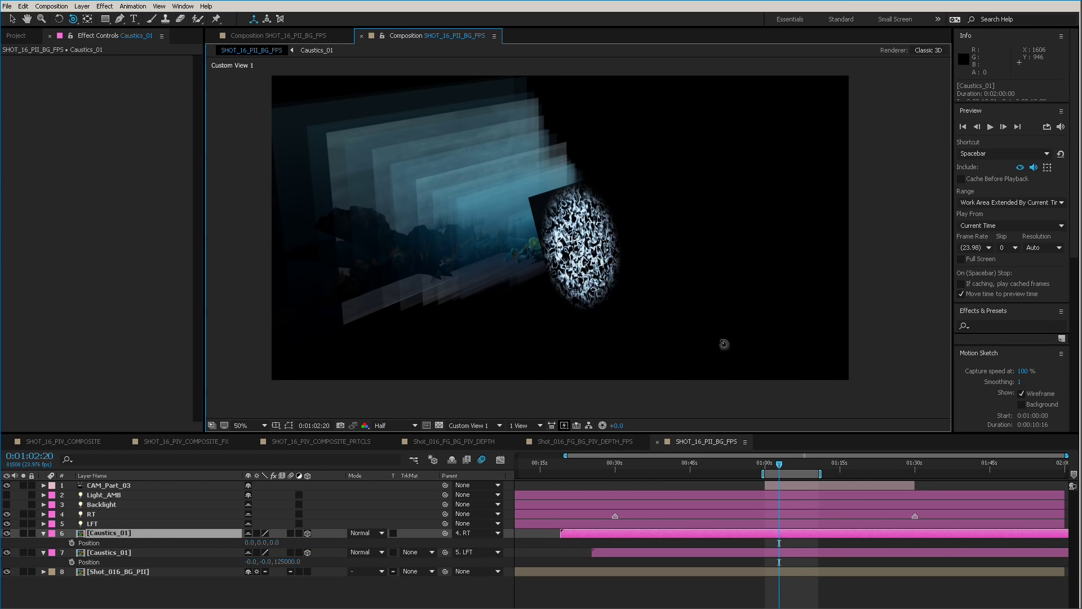
# - Set the Z Position of the Caustics_01 layer parented to RT to 125000
pyautogui.click(132, 533)
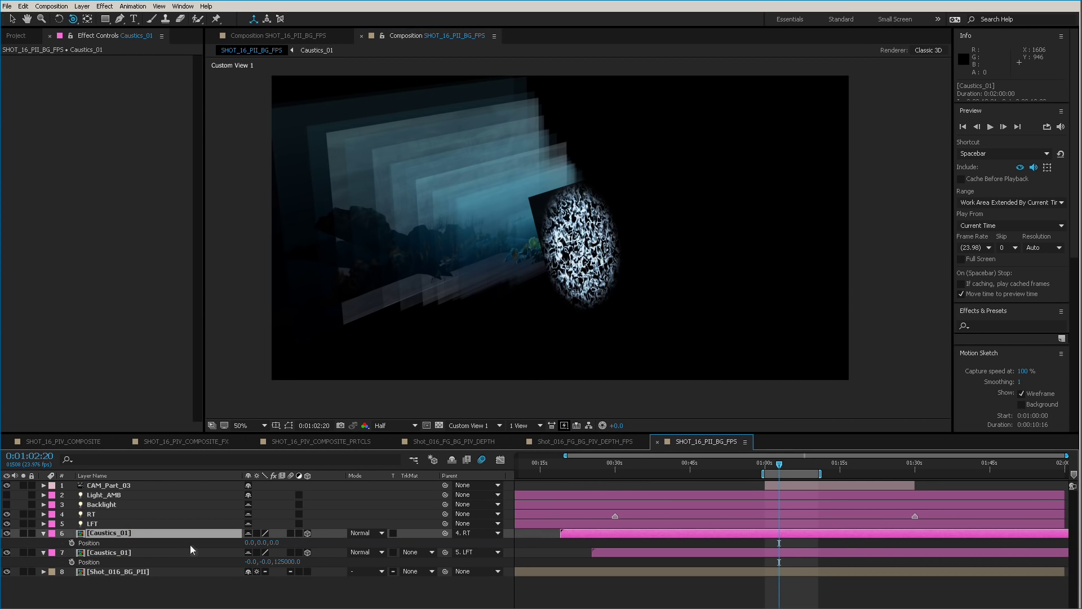
pyautogui.moveTo(275, 541); pyautogui.dragTo(439, 526)
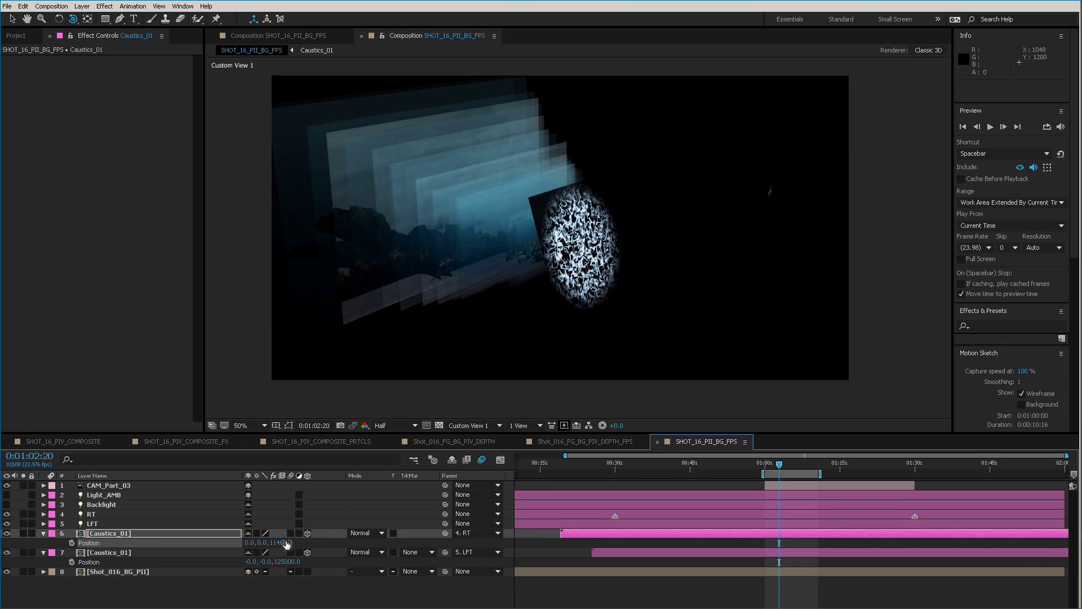
pyautogui.moveTo(286, 542); pyautogui.dragTo(407, 529)
pyautogui.moveTo(663, 495); pyautogui.dragTo(733, 496)
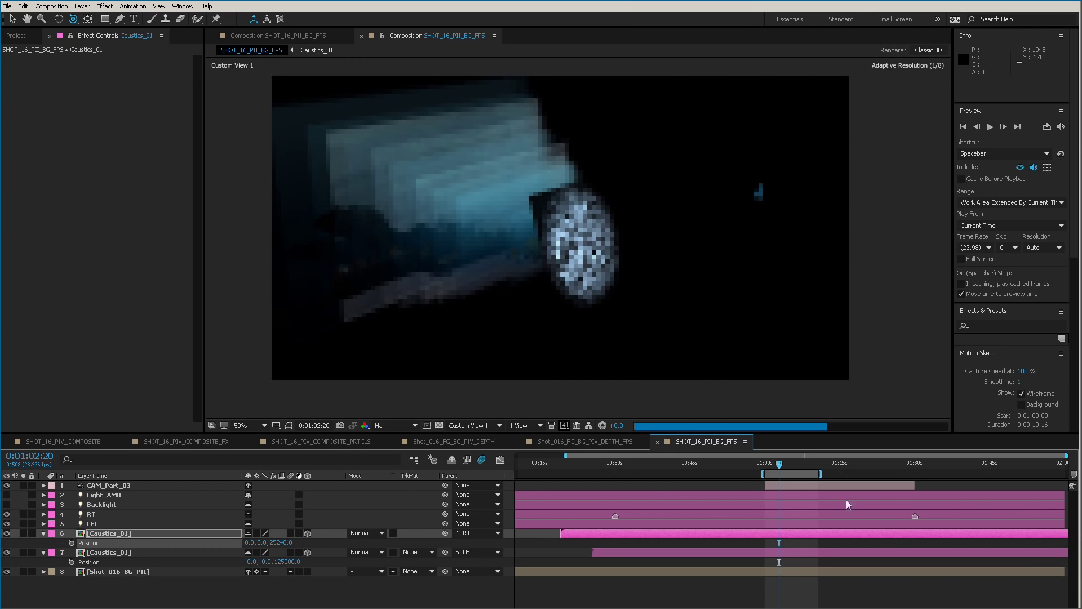
pyautogui.moveTo(286, 542); pyautogui.dragTo(771, 219)
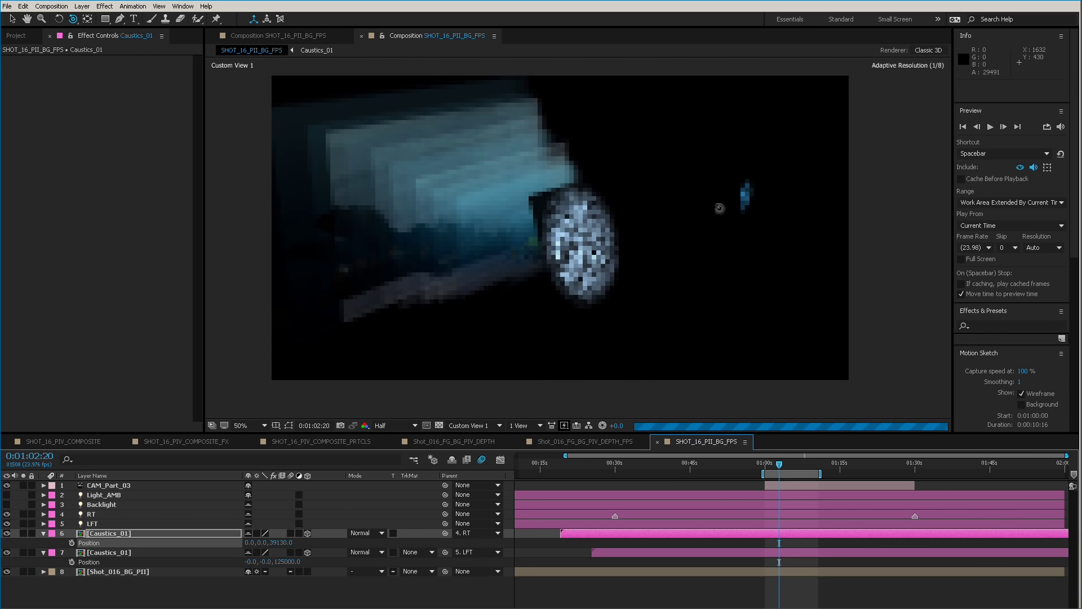
pyautogui.moveTo(284, 543); pyautogui.dragTo(312, 535)
pyautogui.click(281, 543)
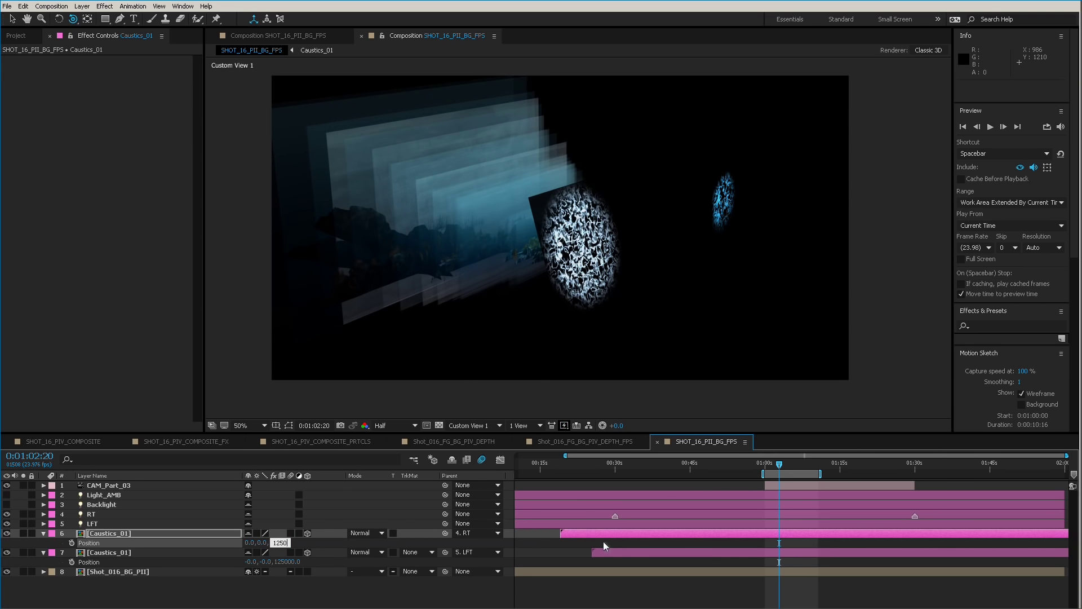
pyautogui.write('125000')
pyautogui.press('Return')
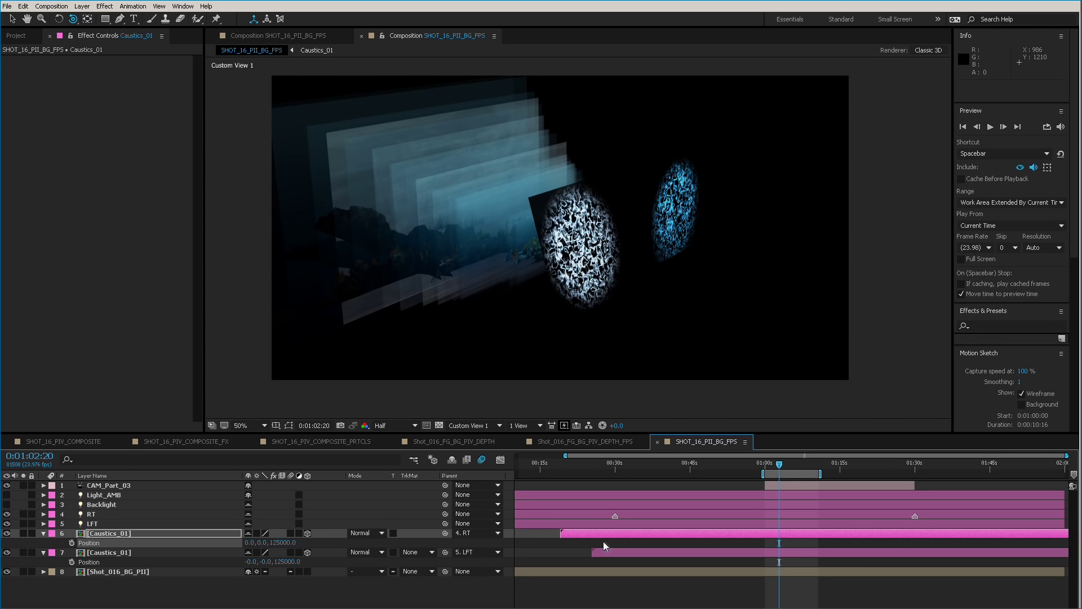
# - Reveal the rotation properties of the Caustics_01 layer parented to RT and set its X and Y Orientation to 0
pyautogui.press('r')
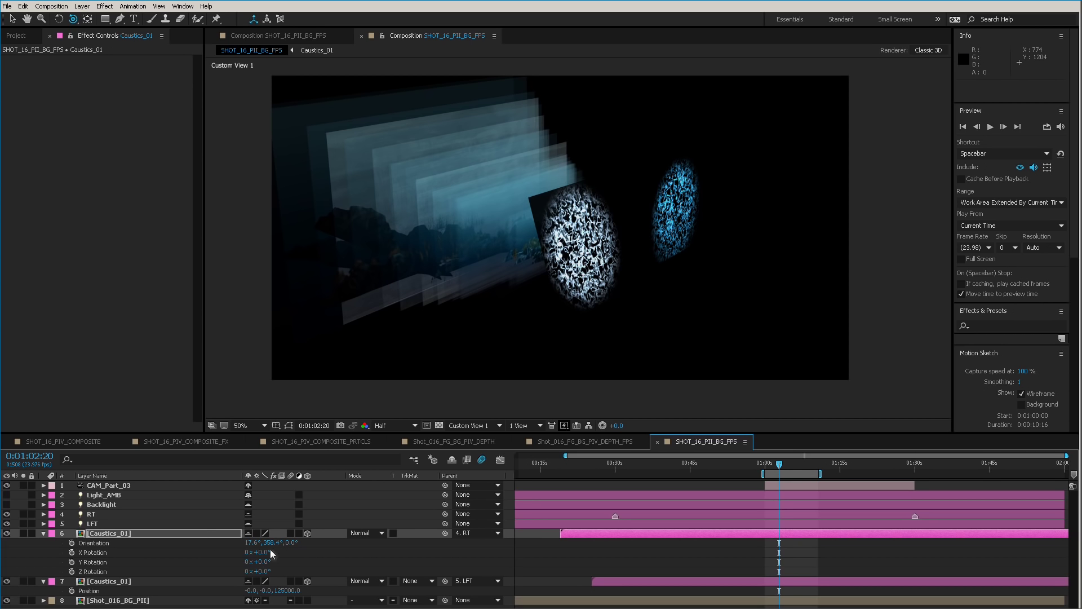
pyautogui.click(254, 542)
pyautogui.write('0')
pyautogui.press('Tab')
pyautogui.write('0')
pyautogui.press('Return')
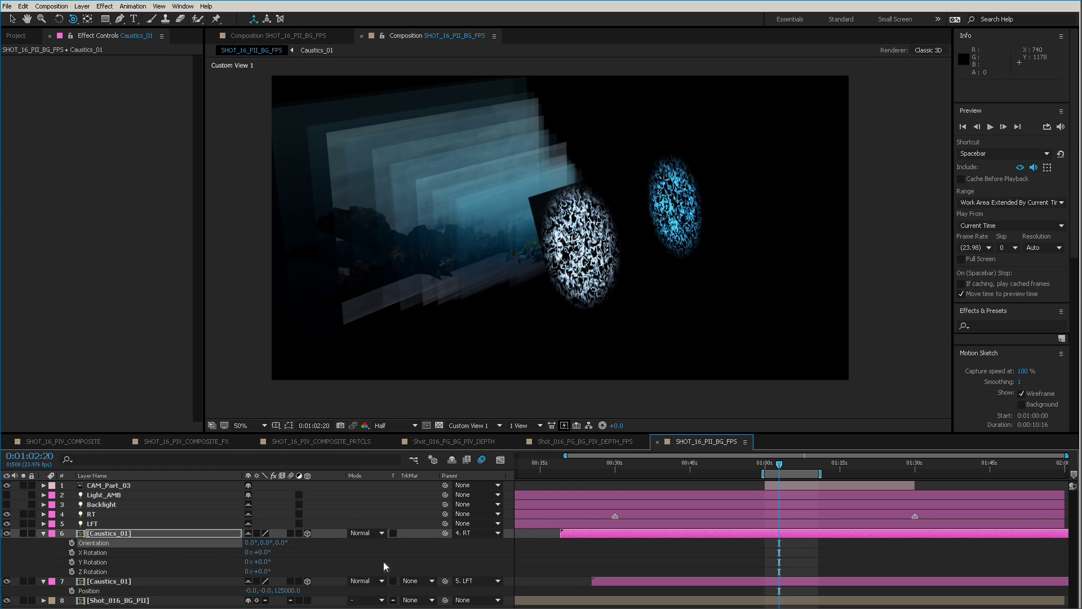
# - Try varying the RT light's Y Point of Interest and Y Orientation to swing its parented caustics, and undo the test changes
pyautogui.click(154, 514)
pyautogui.press('r')
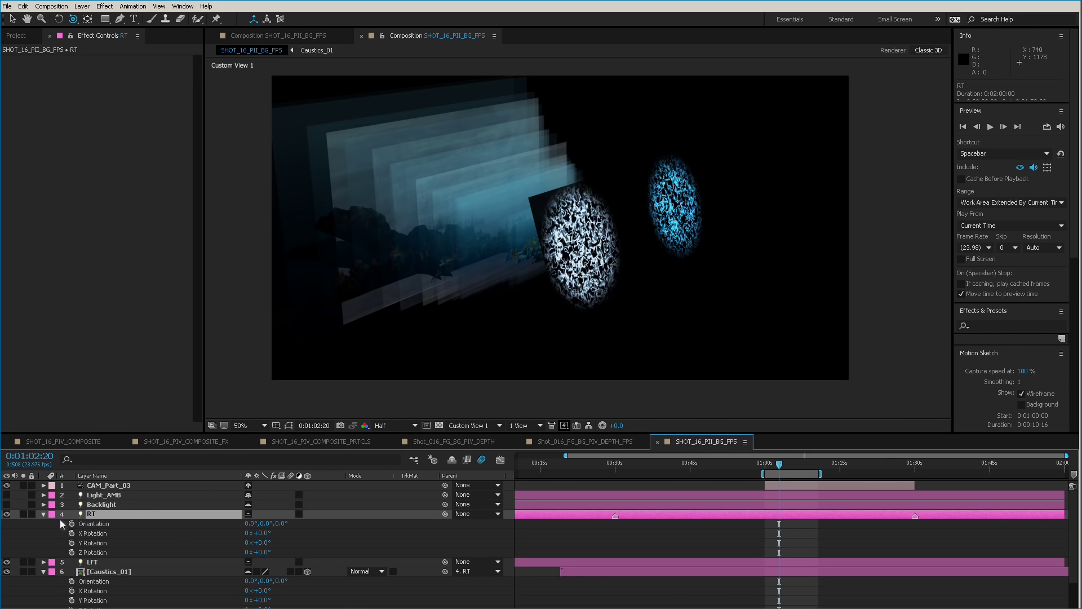
pyautogui.click(43, 515)
pyautogui.click(43, 514)
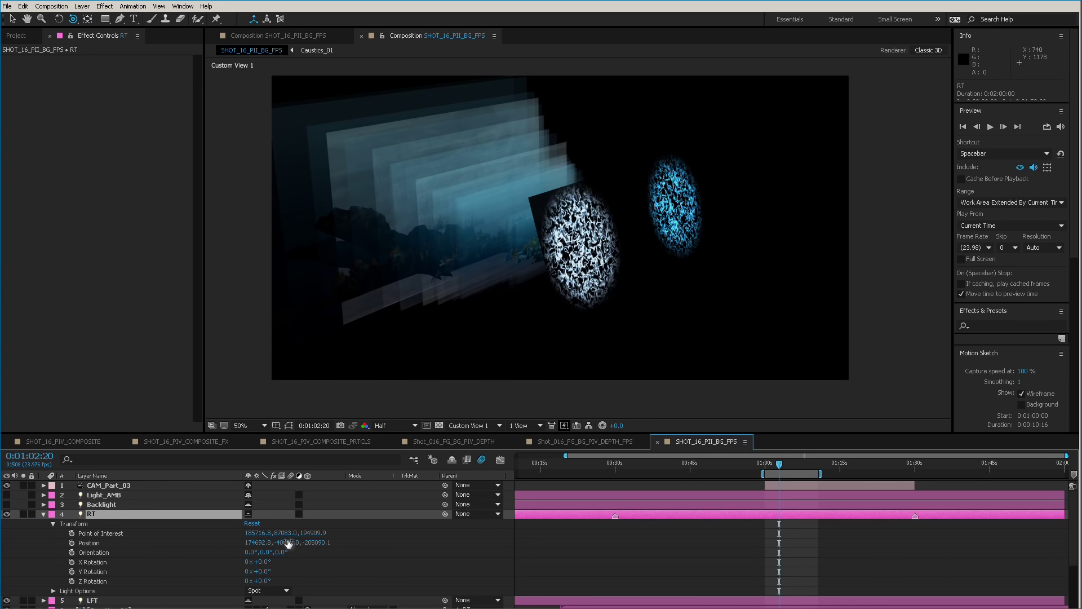
pyautogui.moveTo(284, 533); pyautogui.dragTo(862, 447)
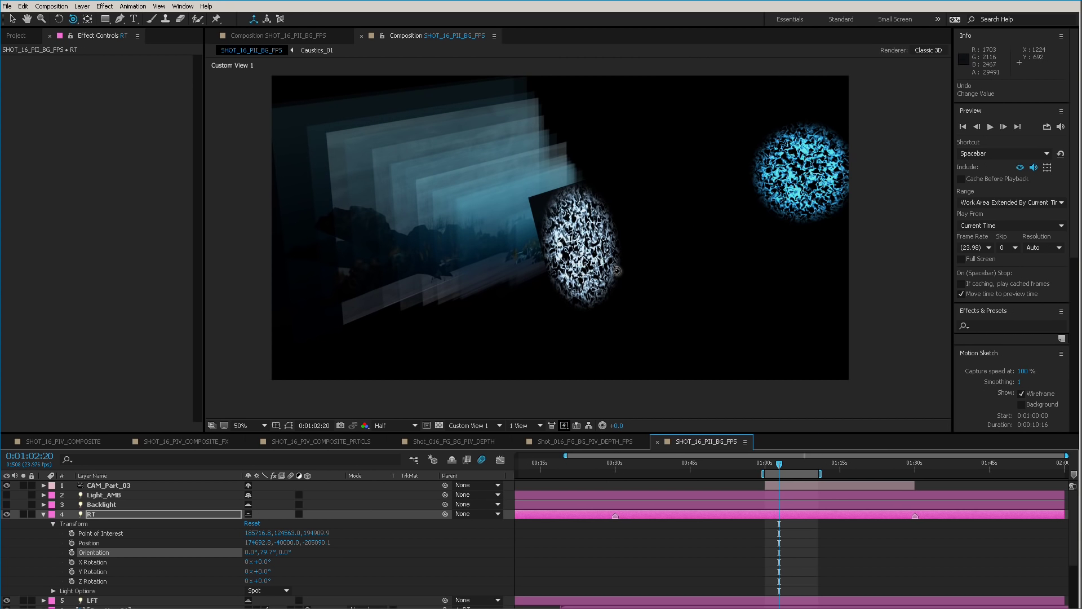
pyautogui.hotkey('ctrl', 'z')
pyautogui.moveTo(616, 271); pyautogui.dragTo(546, 276)
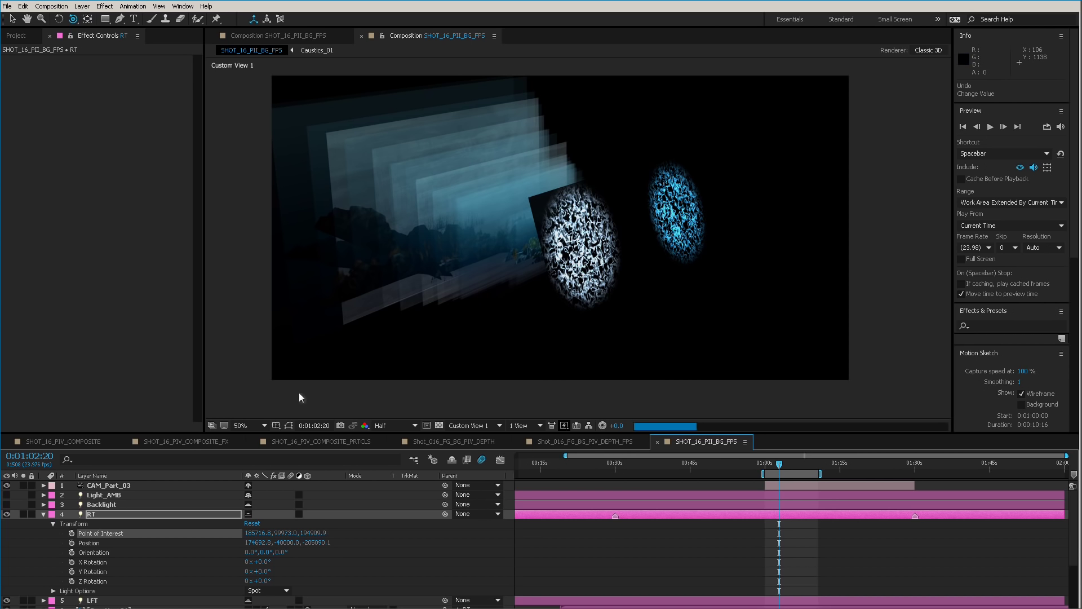
# - Collapse the properties of the RT light and its Caustics_01 layer, and view the scene through CAM_Part_03
pyautogui.click(43, 514)
pyautogui.click(44, 533)
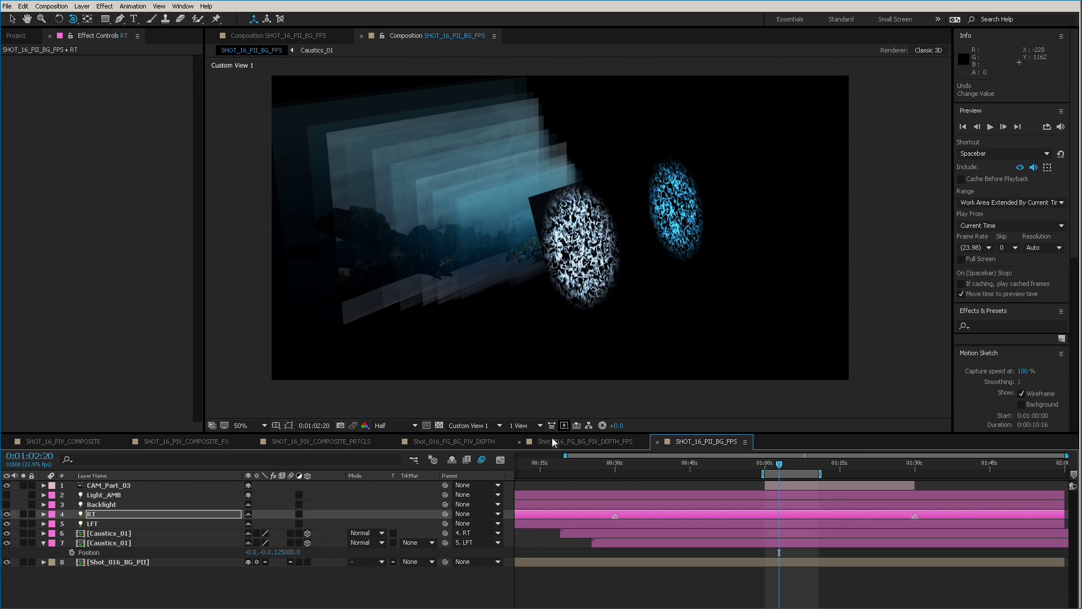
pyautogui.click(467, 427)
pyautogui.click(470, 449)
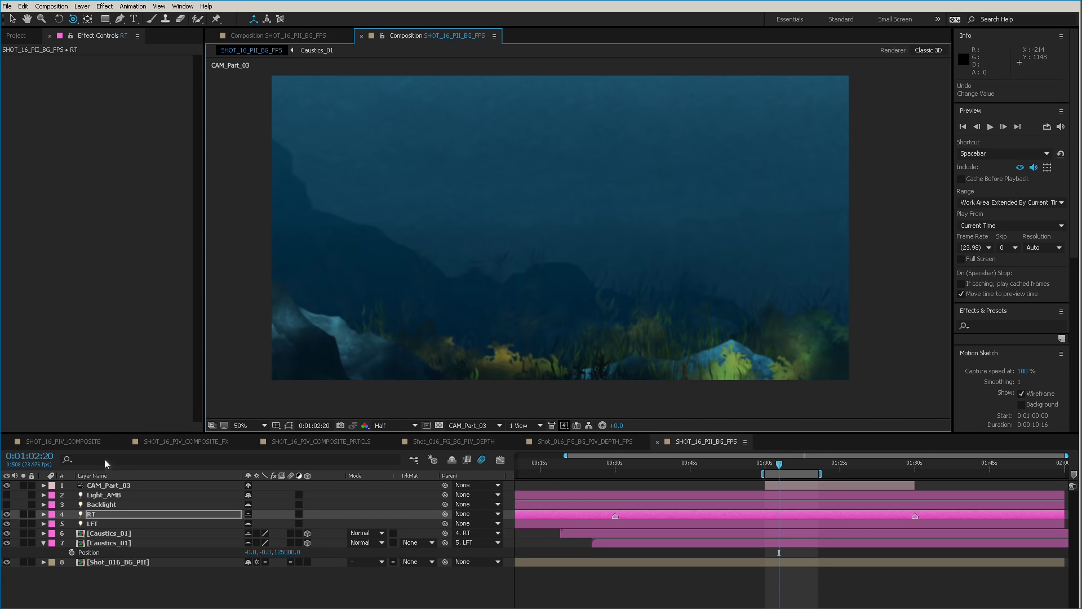
# - Turn on the Backlight and Light_AMB lights and check the light settings of Light_AMB
pyautogui.click(6, 504)
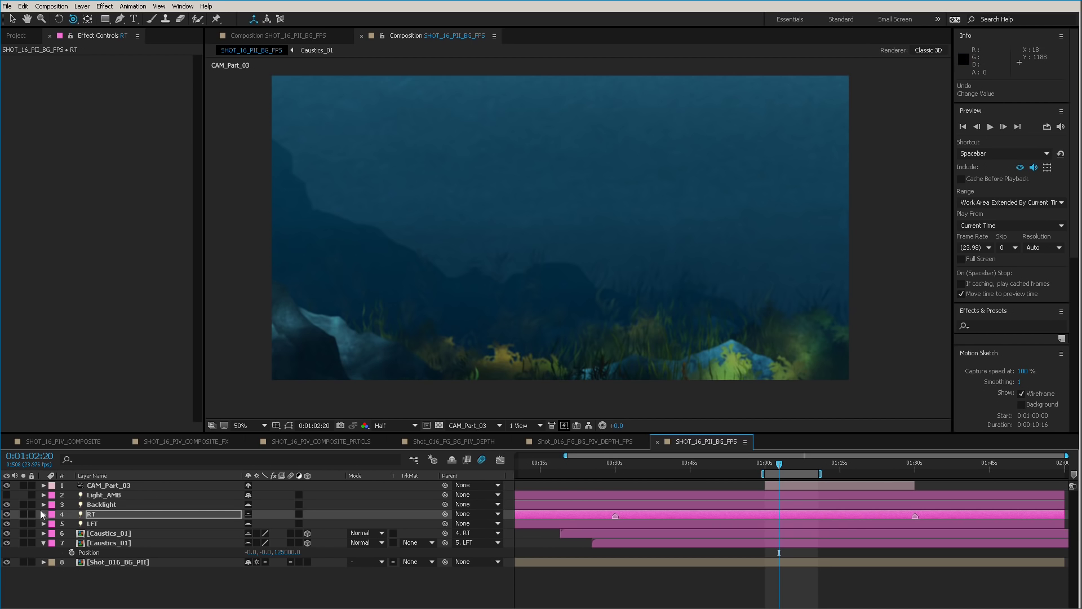
pyautogui.click(7, 495)
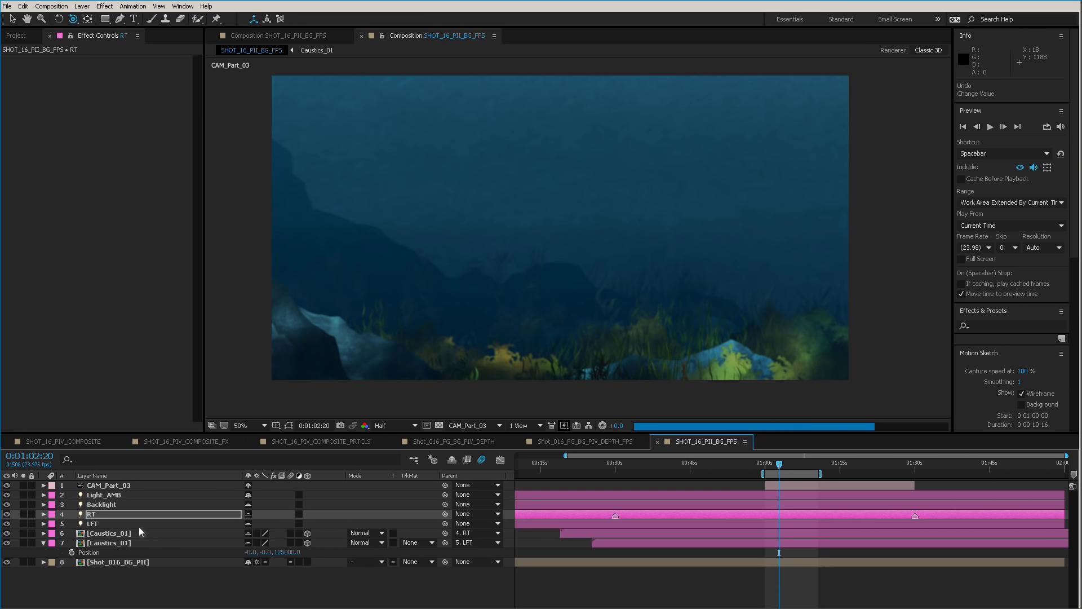
pyautogui.doubleClick(106, 493)
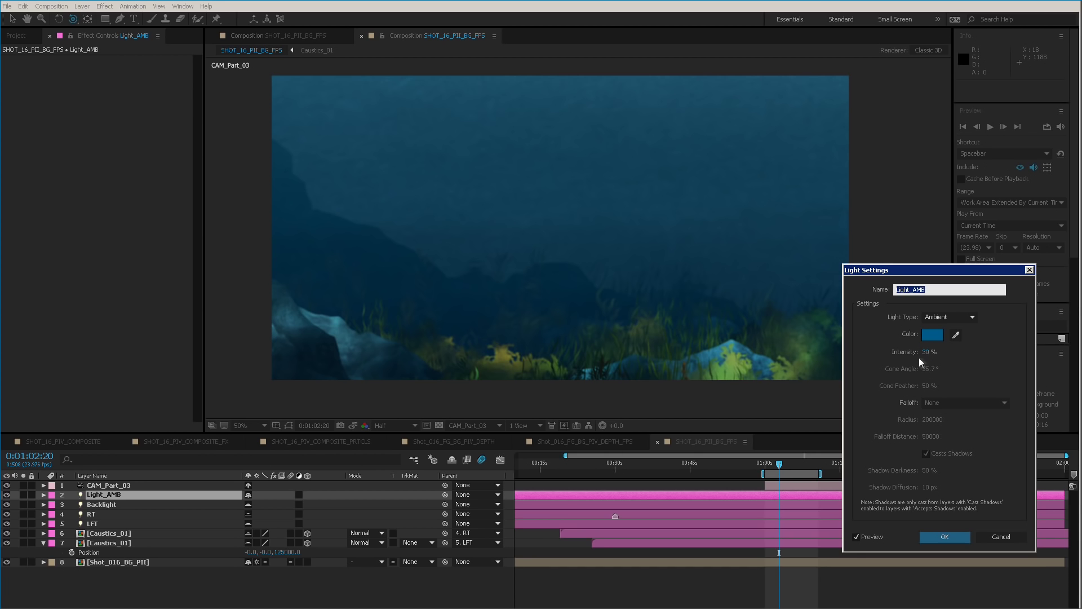
pyautogui.click(978, 538)
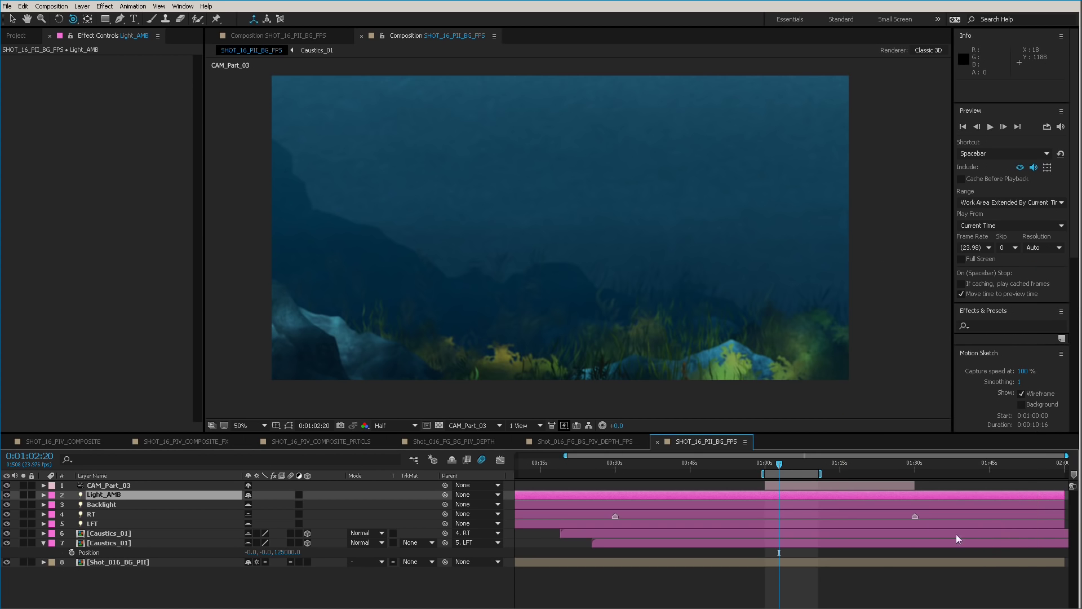
# - Move the current time to 0:01:06:00
pyautogui.click(795, 469)
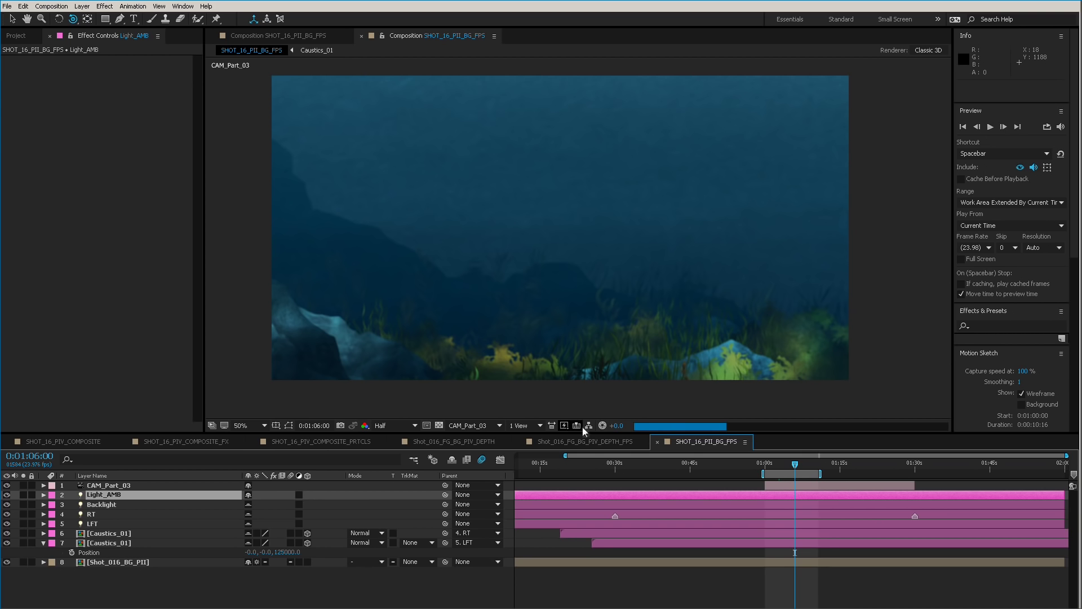